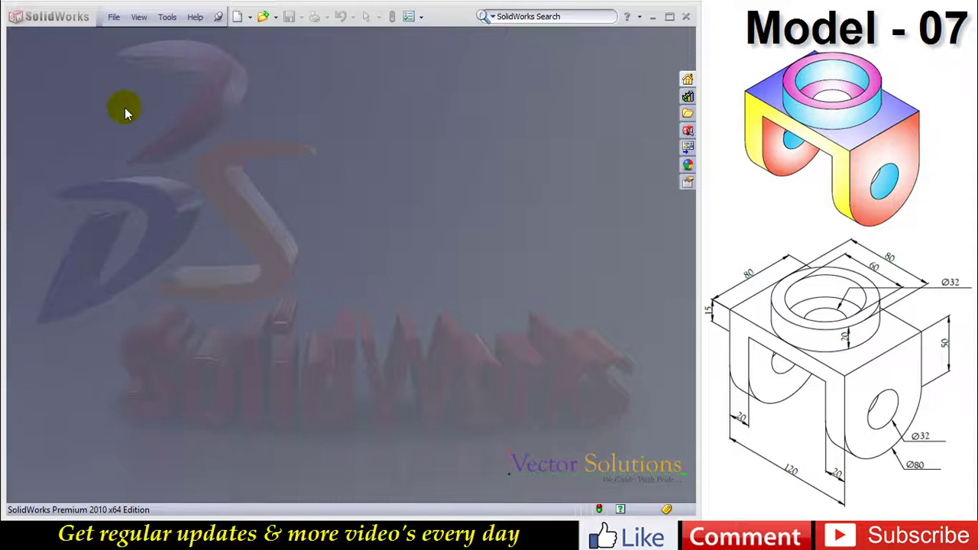
# - Create a new part document and start an Extruded Boss/Base feature
pyautogui.click(240, 23)
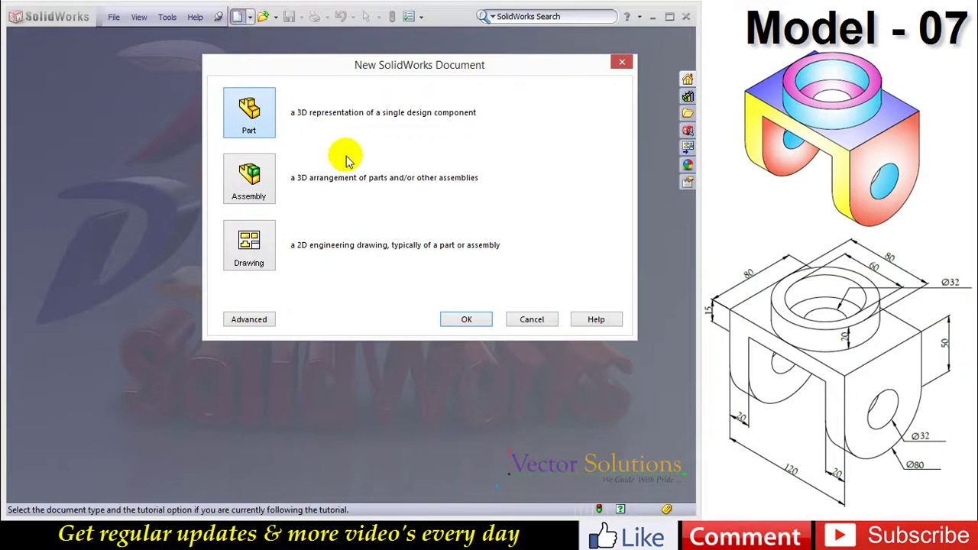
pyautogui.click(479, 316)
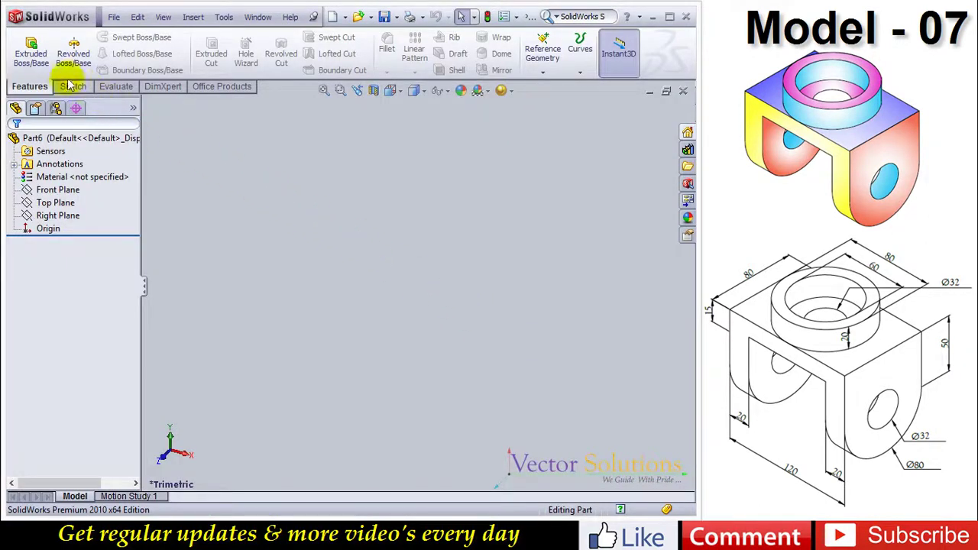
pyautogui.click(39, 62)
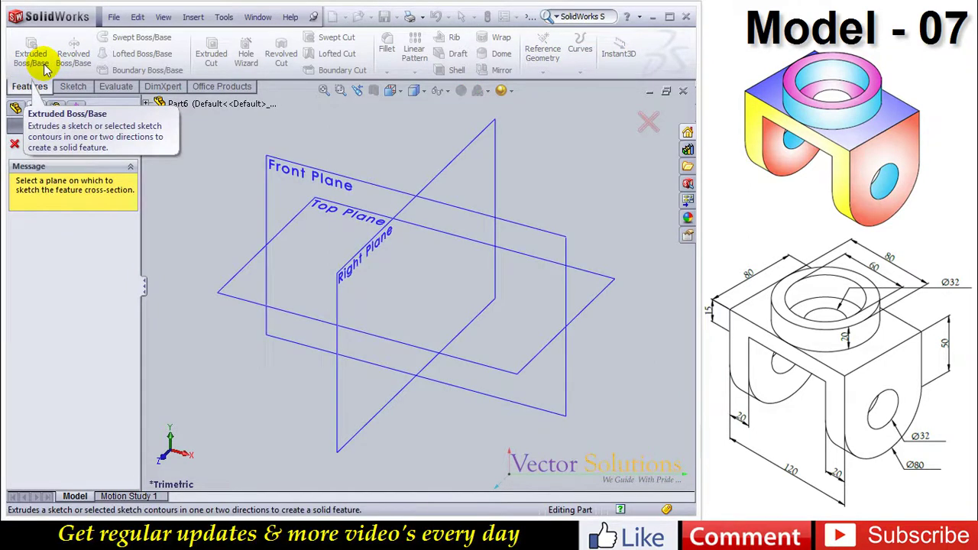
# - On the Front Plane, draw horizontal and vertical infinite construction lines through the origin
pyautogui.click(265, 209)
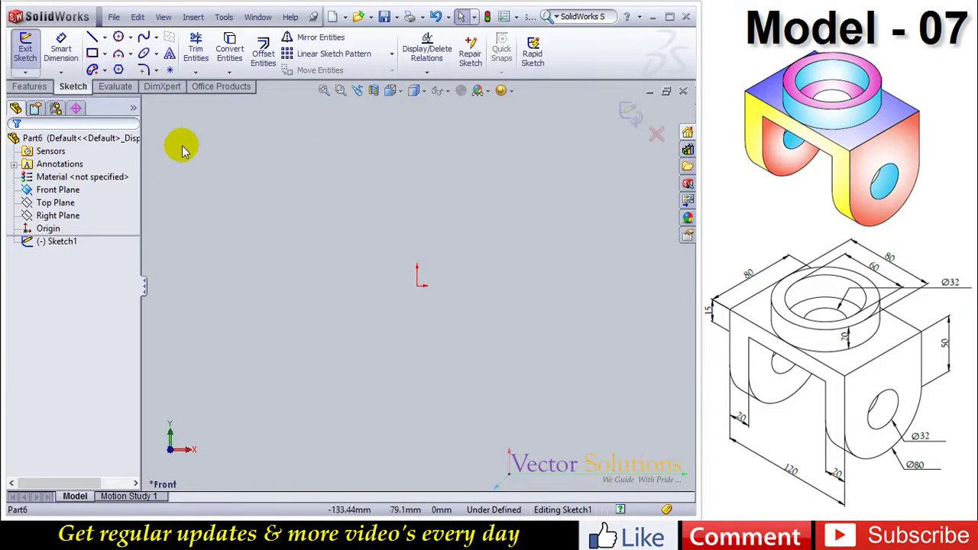
pyautogui.click(91, 39)
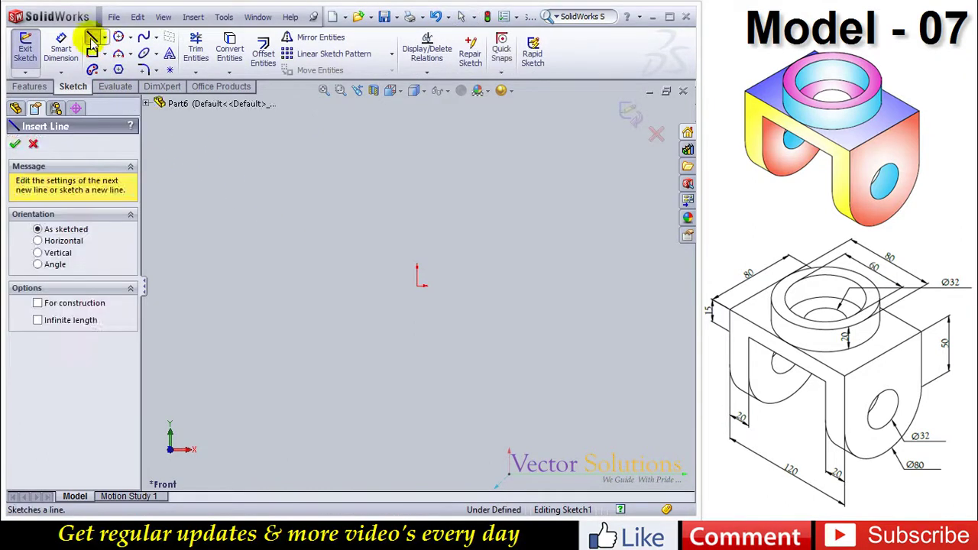
pyautogui.click(37, 242)
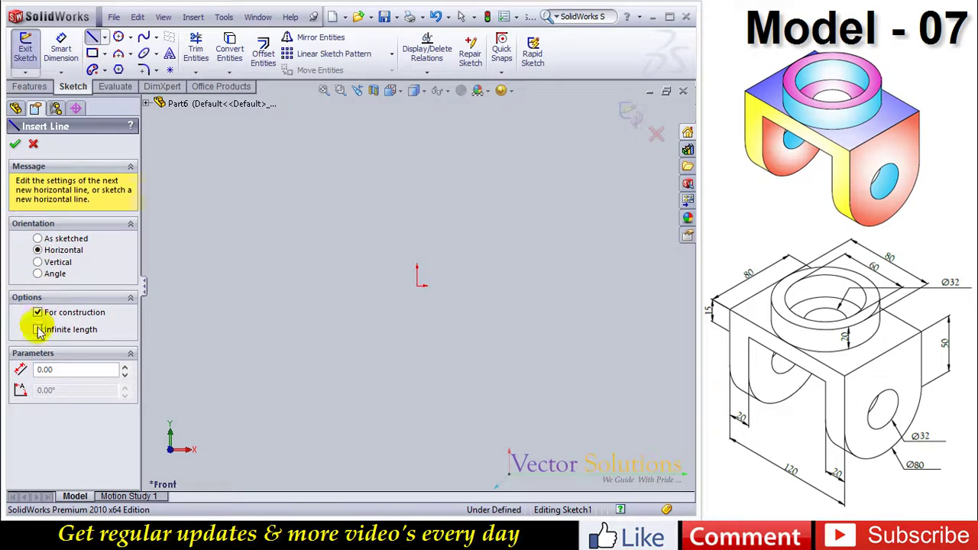
pyautogui.click(37, 329)
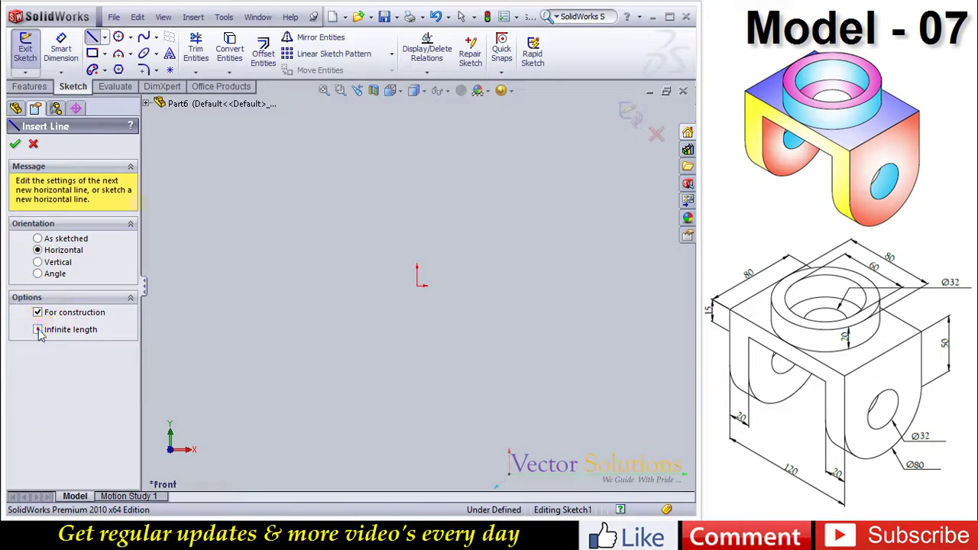
pyautogui.click(416, 287)
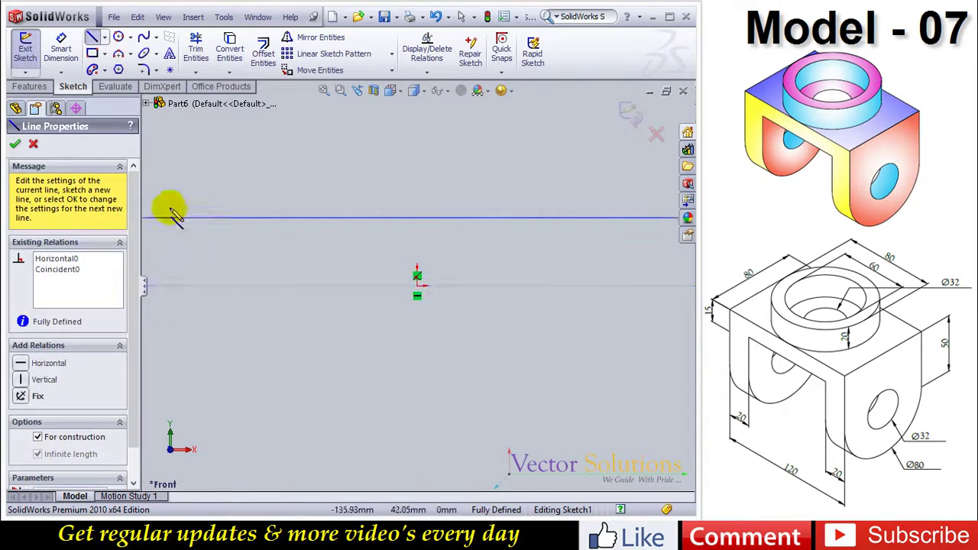
pyautogui.click(16, 145)
pyautogui.click(38, 251)
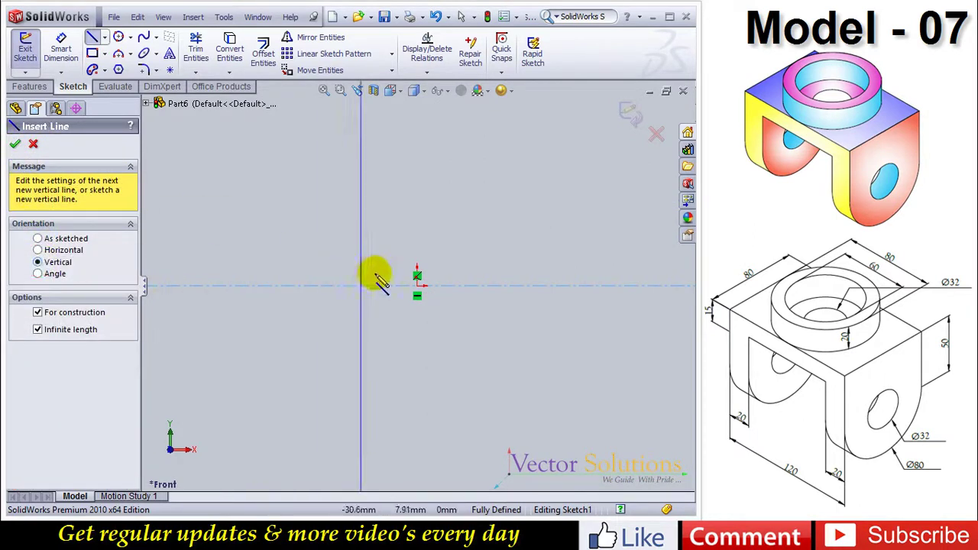
pyautogui.click(417, 285)
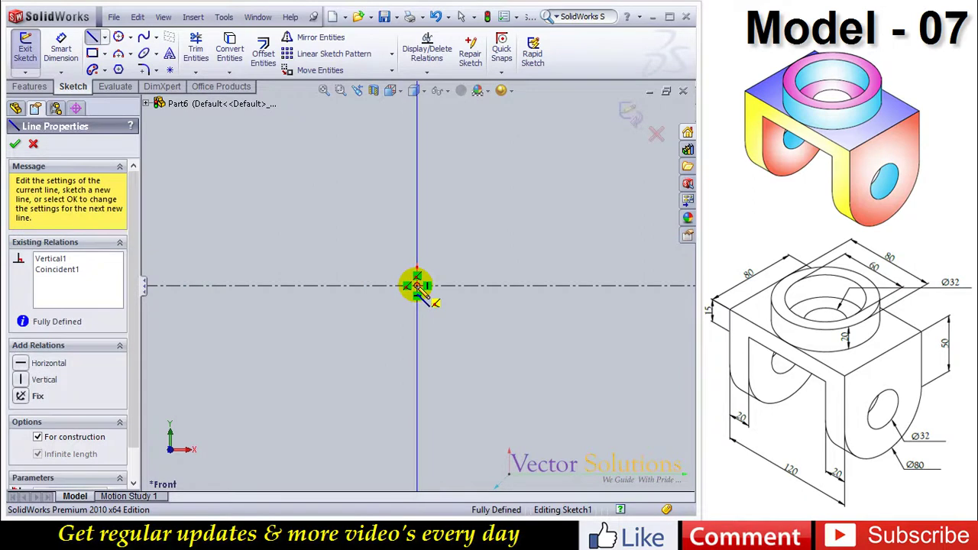
pyautogui.click(16, 146)
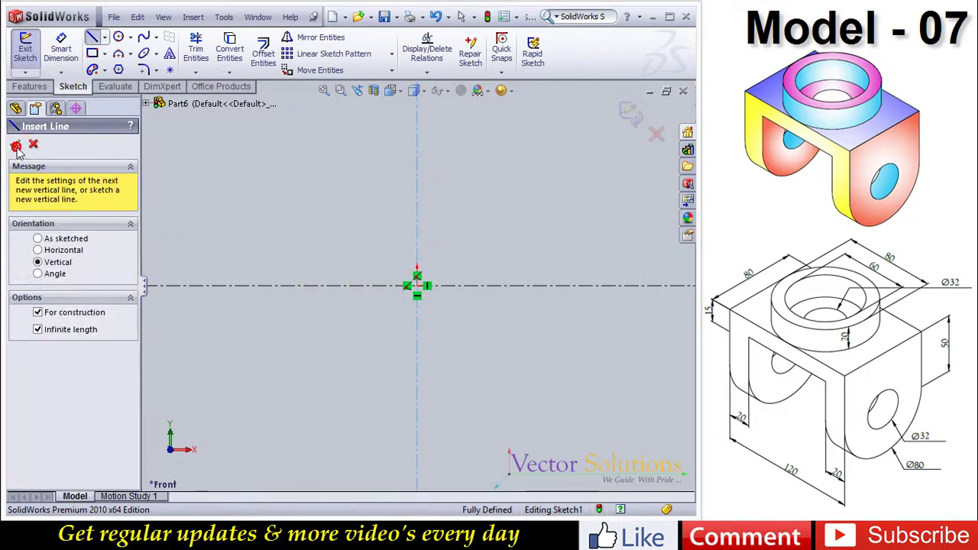
pyautogui.click(16, 147)
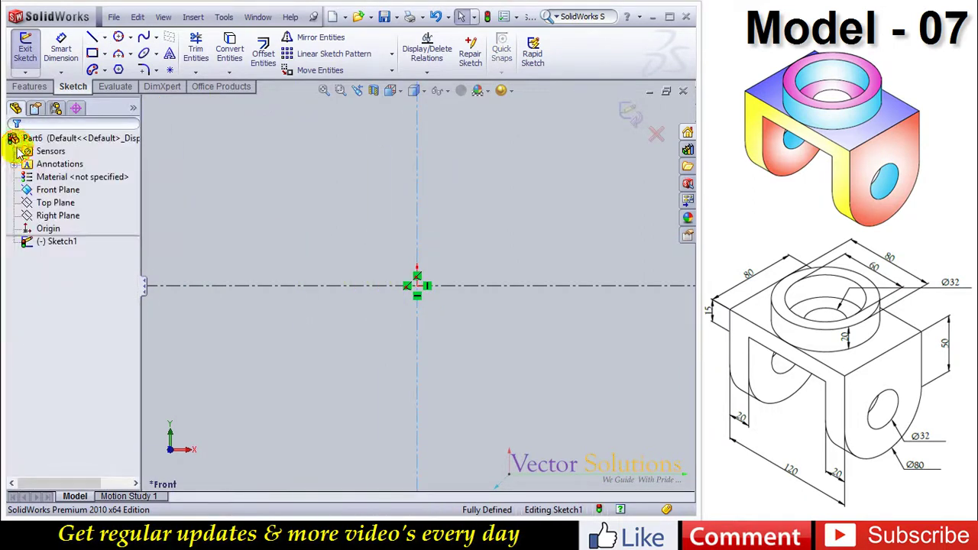
# - Draw a wide center rectangle centred on the origin
pyautogui.click(104, 55)
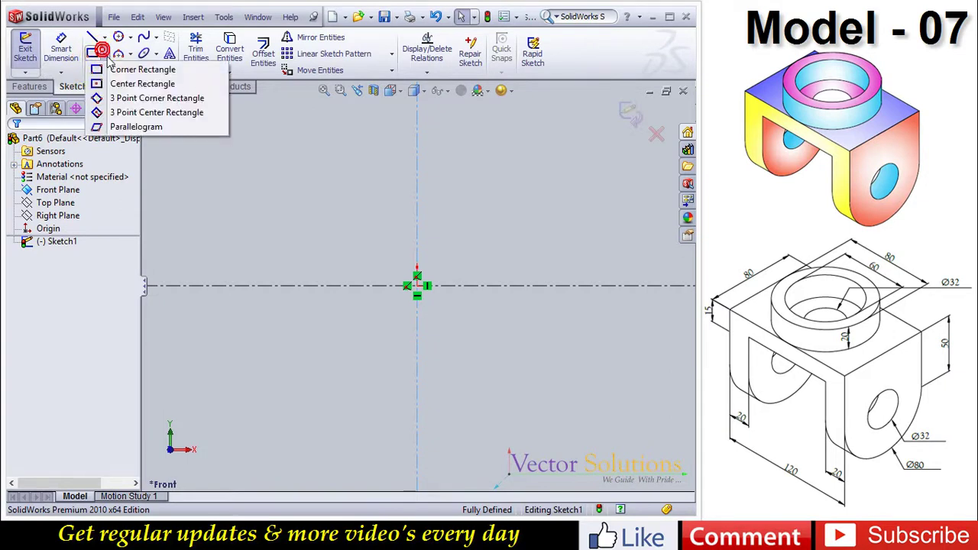
pyautogui.click(107, 81)
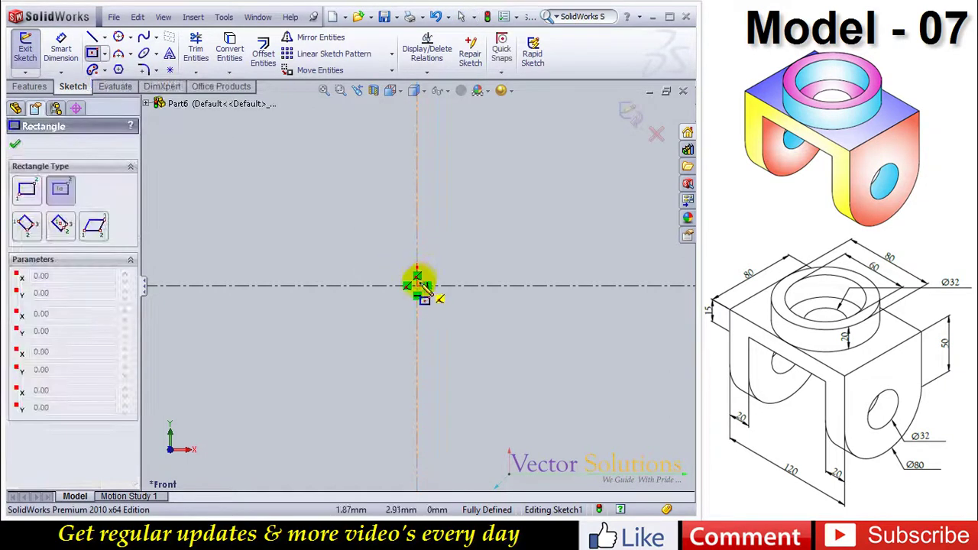
pyautogui.click(417, 286)
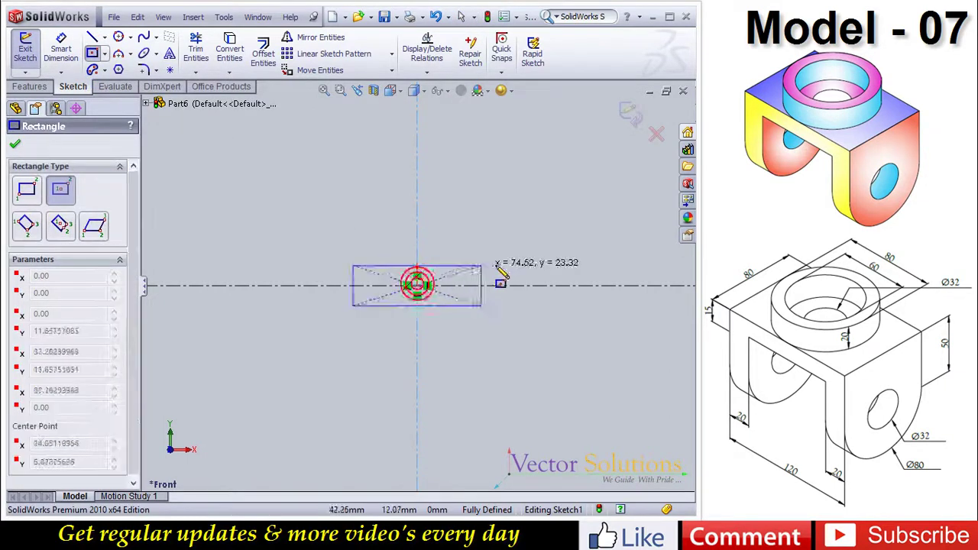
pyautogui.click(539, 265)
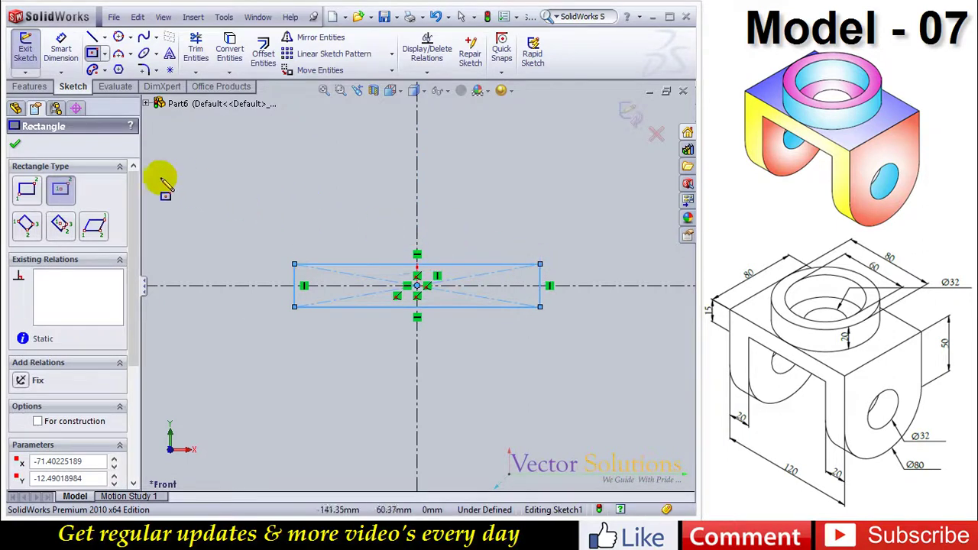
pyautogui.click(16, 146)
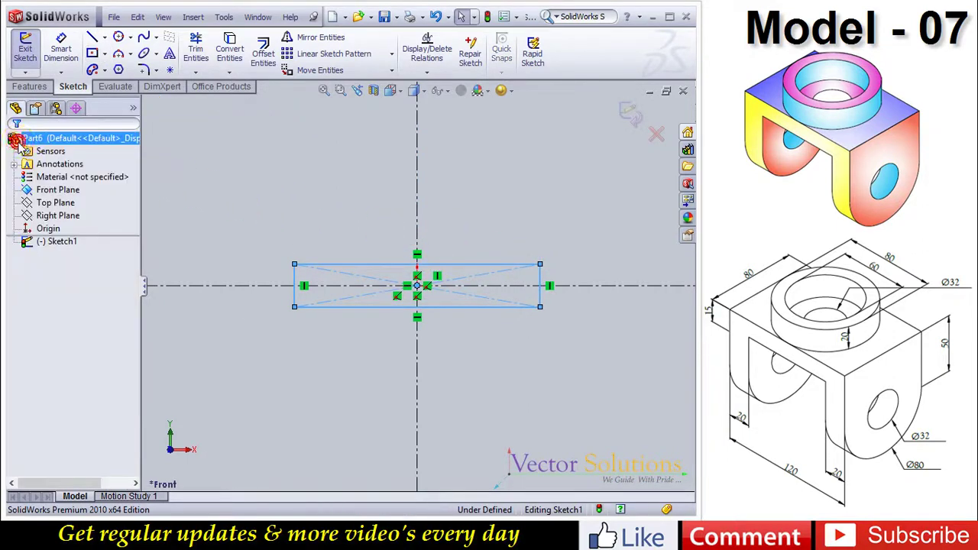
# - Draw a tall corner rectangle hanging down from the first rectangle's lower-left corner
pyautogui.click(104, 55)
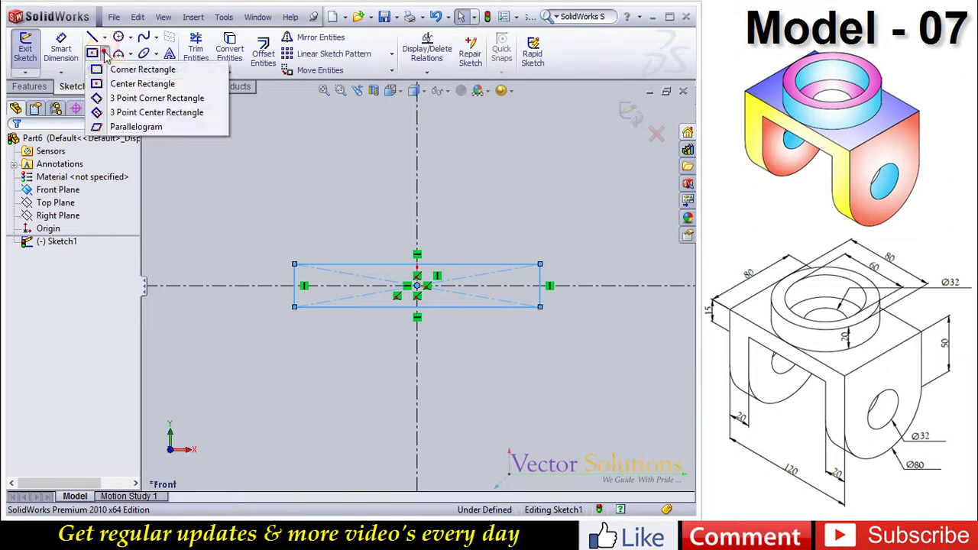
pyautogui.click(114, 68)
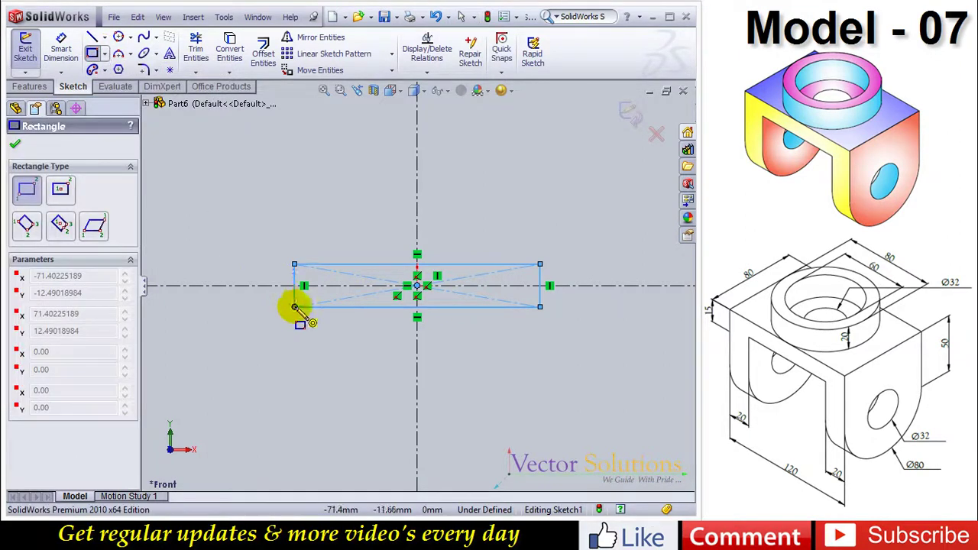
pyautogui.moveTo(295, 306); pyautogui.dragTo(339, 453)
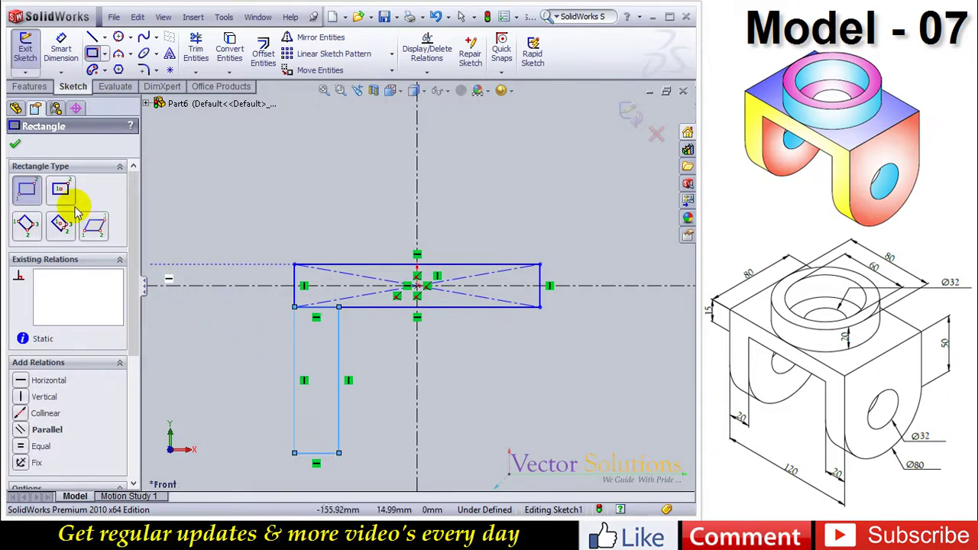
pyautogui.click(14, 143)
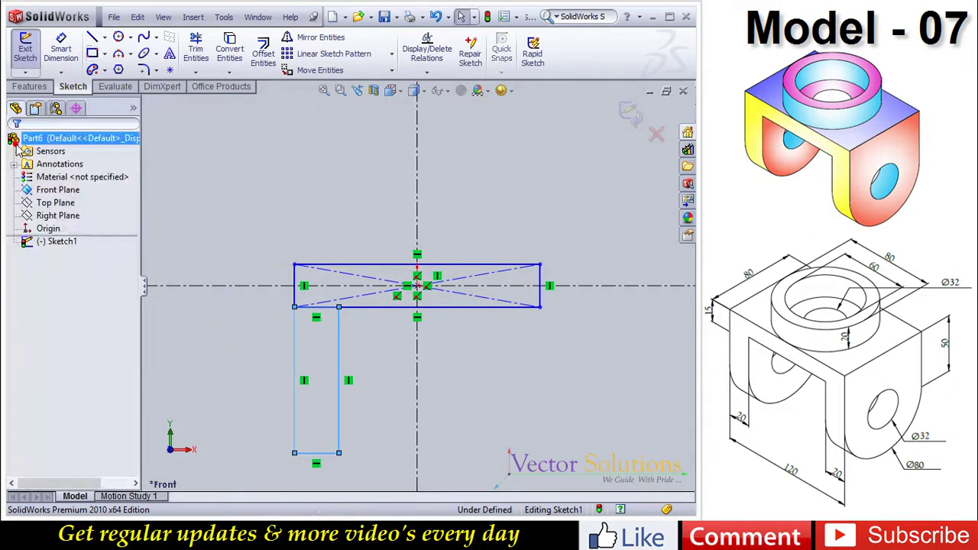
# - Dimension the top bar 120 wide and 15 tall
pyautogui.click(61, 49)
pyautogui.click(345, 266)
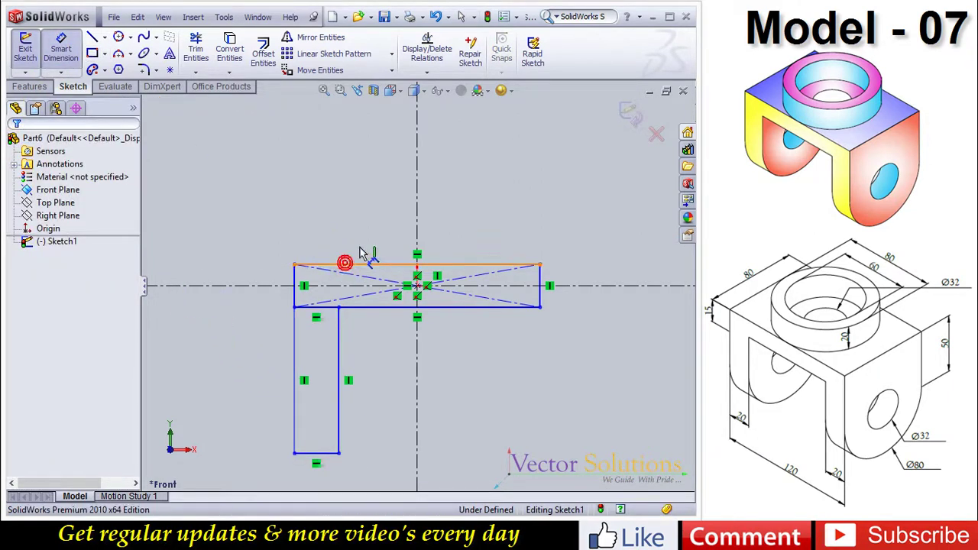
pyautogui.click(376, 241)
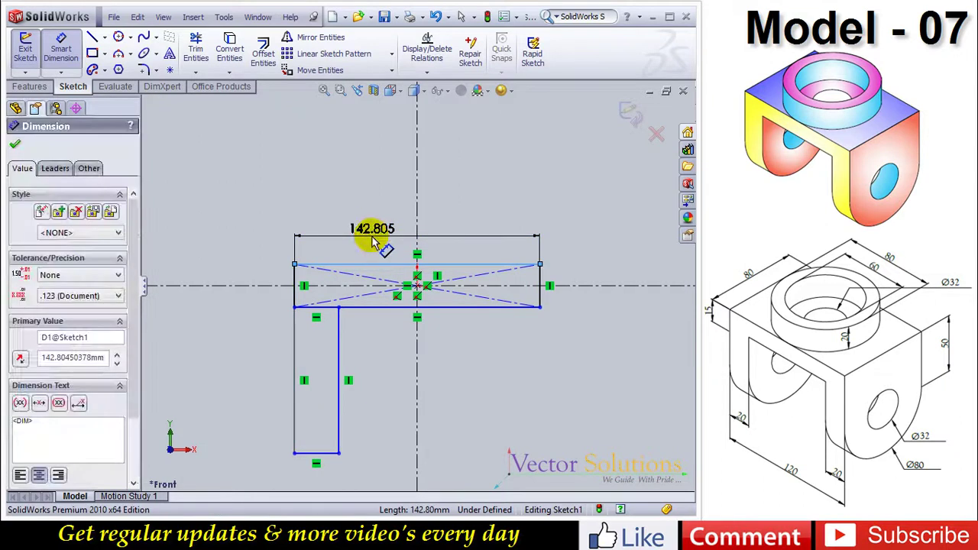
pyautogui.write('120')
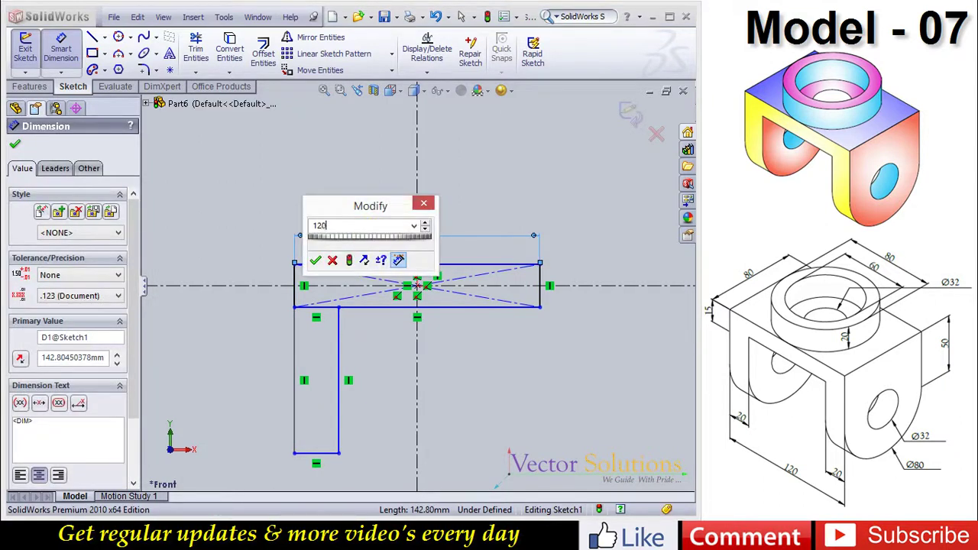
pyautogui.press('Return')
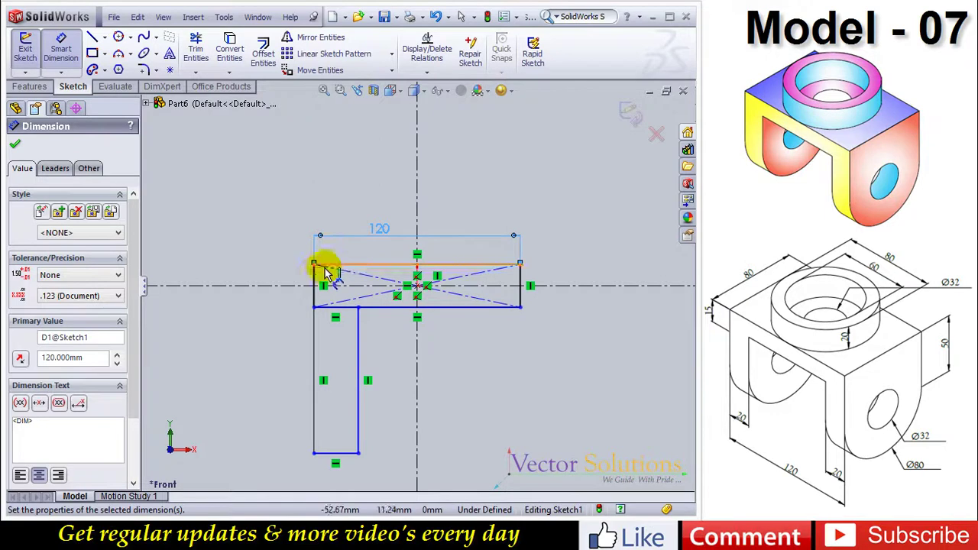
pyautogui.click(314, 275)
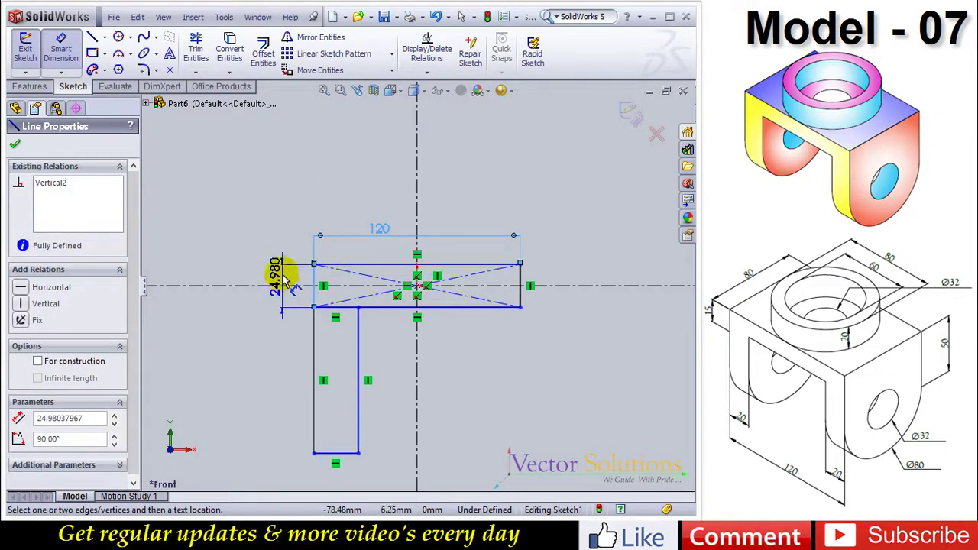
pyautogui.click(285, 280)
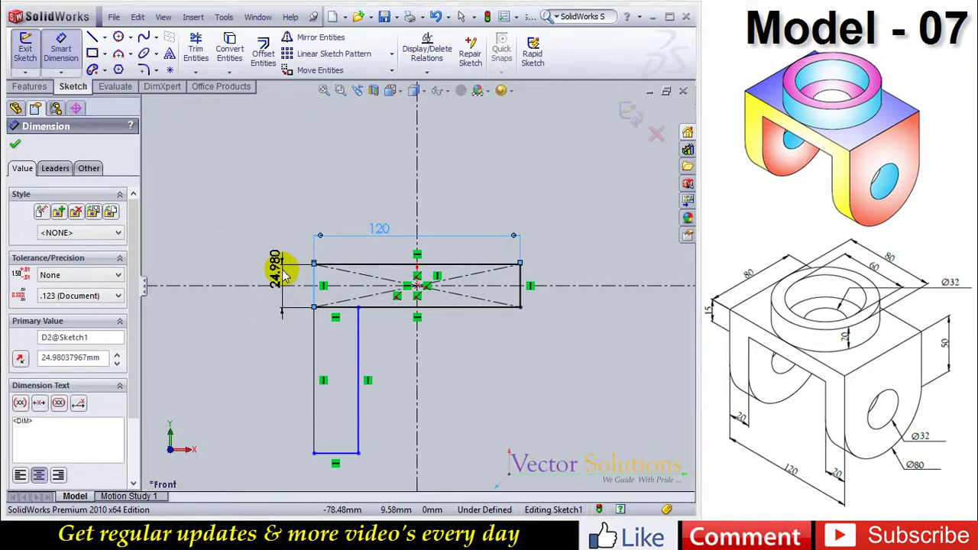
pyautogui.write('15')
pyautogui.press('Return')
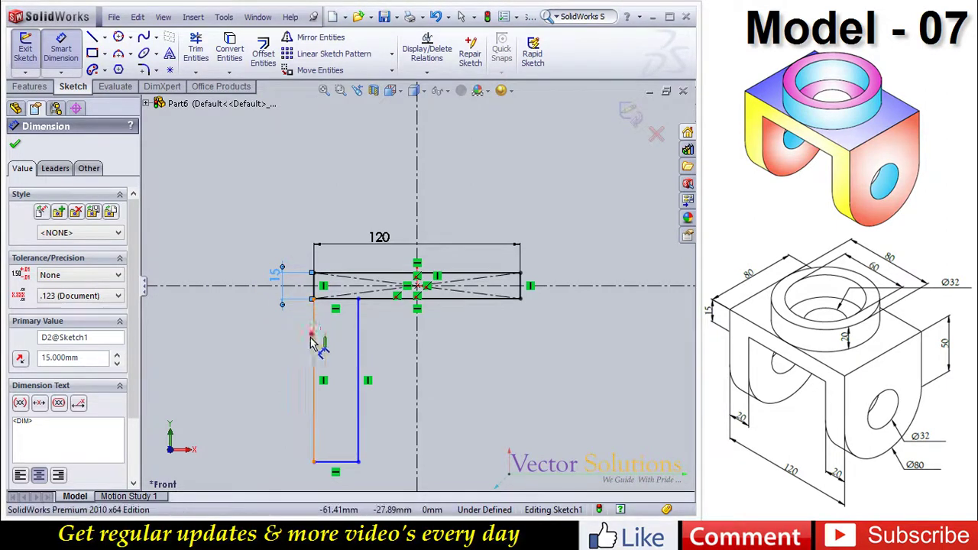
# - Dimension the left leg 75 long and 20 wide, then select its lines
pyautogui.click(287, 353)
pyautogui.click(289, 359)
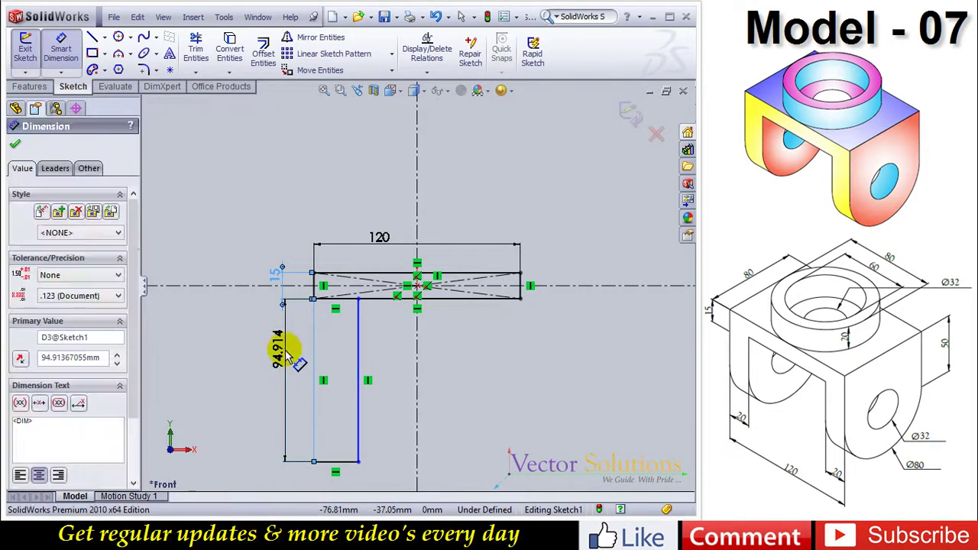
pyautogui.write('75')
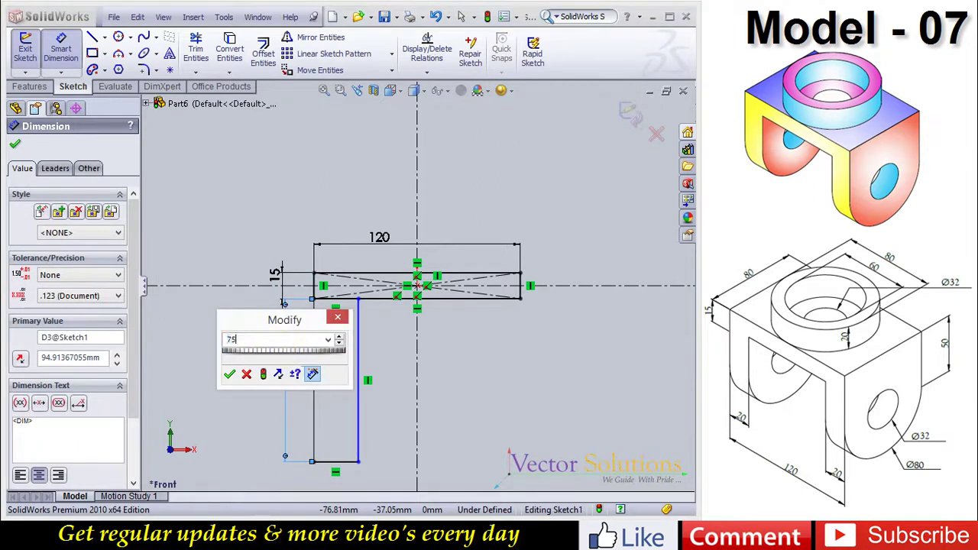
pyautogui.press('Return')
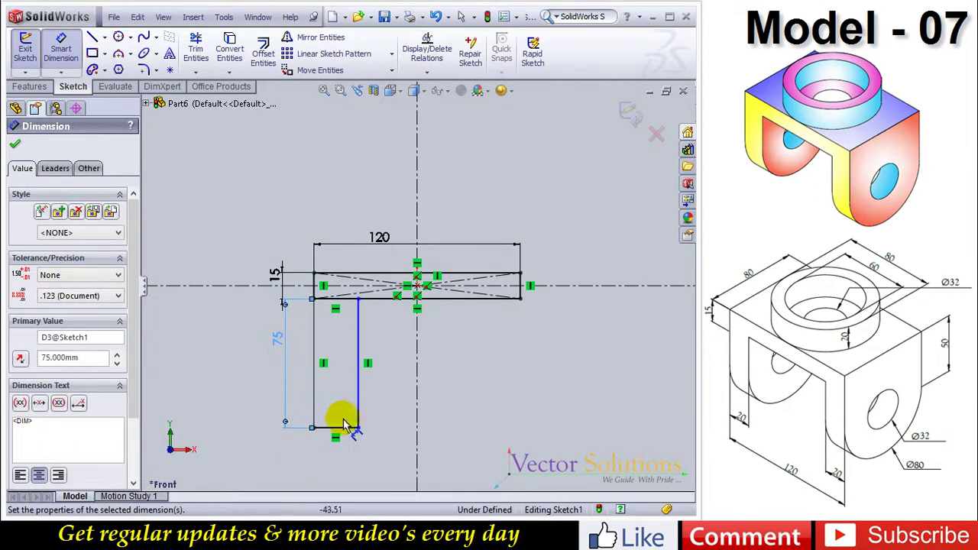
pyautogui.click(348, 428)
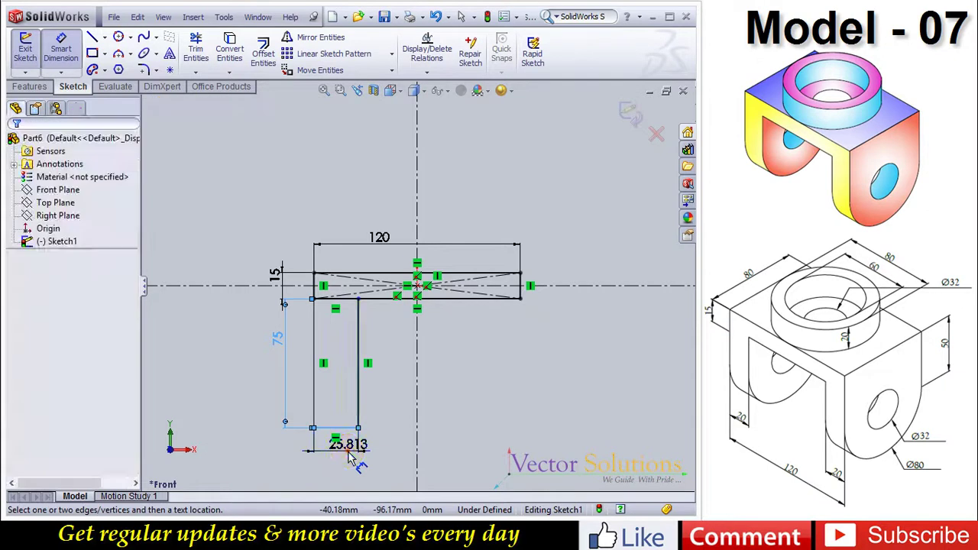
pyautogui.click(350, 458)
pyautogui.write('20')
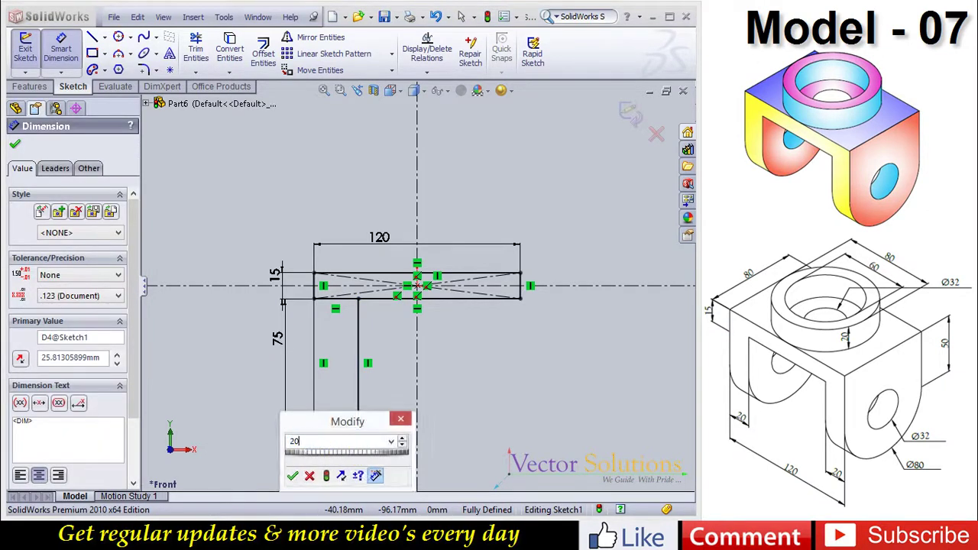
pyautogui.press('Return')
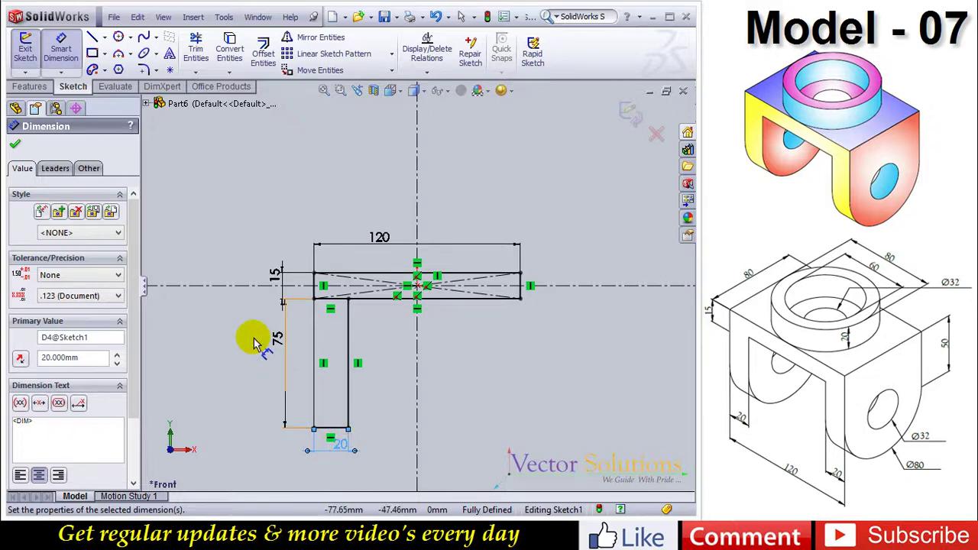
pyautogui.click(16, 146)
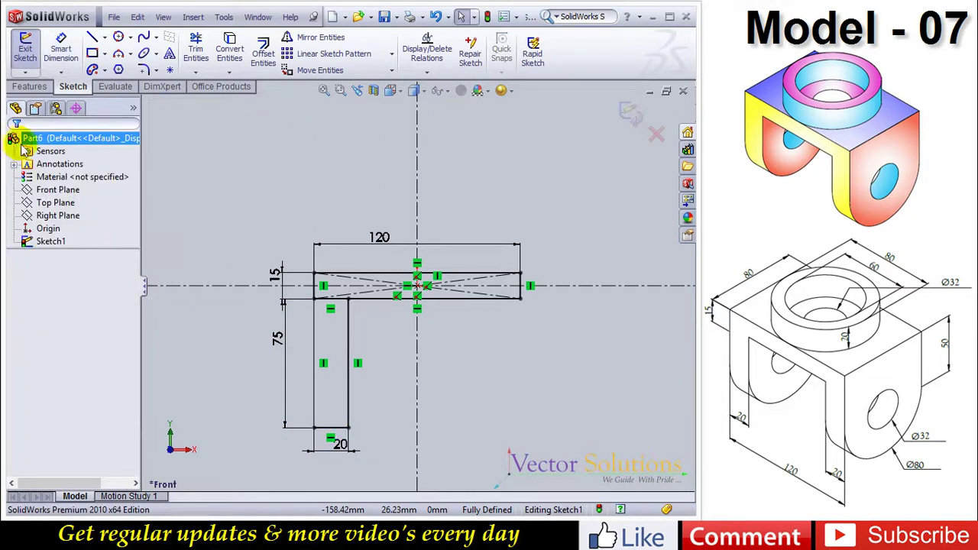
pyautogui.moveTo(310, 294); pyautogui.dragTo(367, 445)
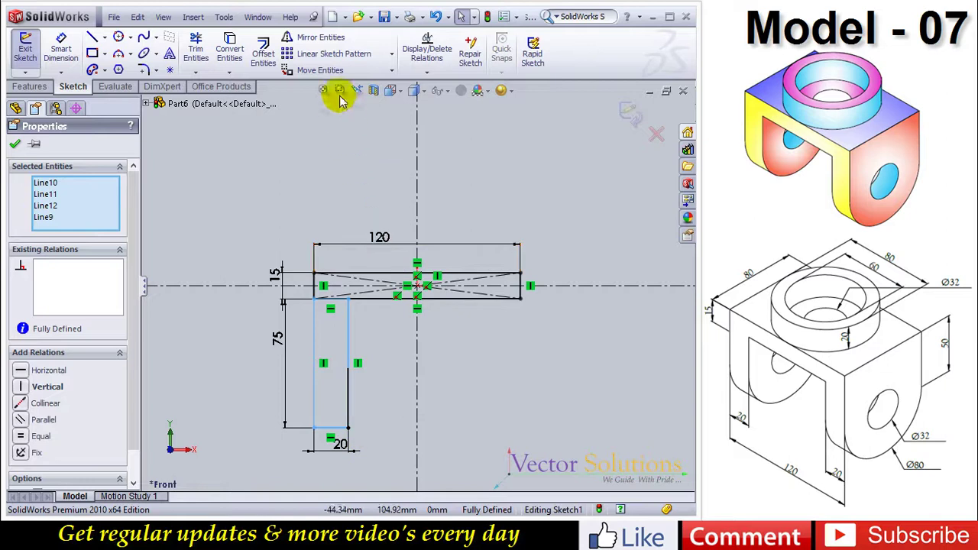
# - Mirror the left leg's lines about the vertical centerline to form the right leg
pyautogui.click(336, 47)
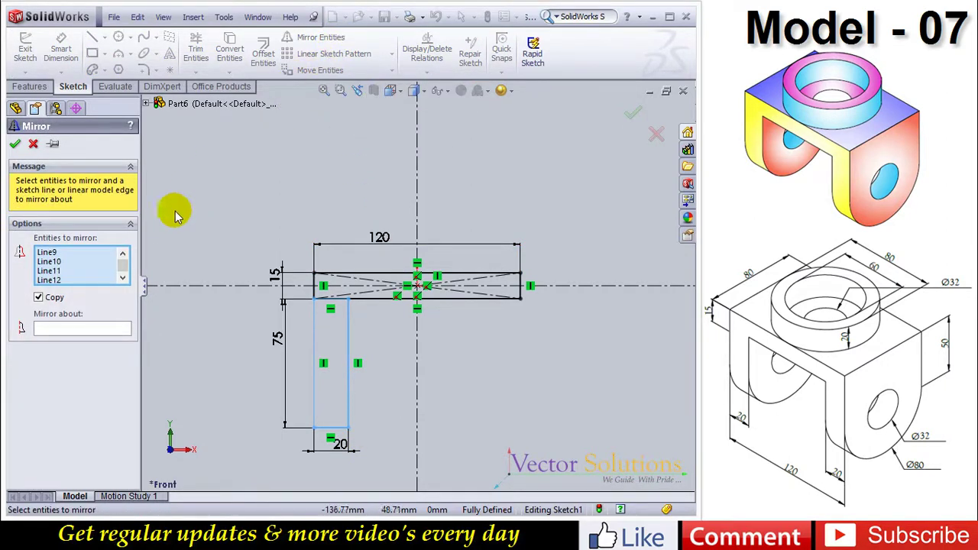
pyautogui.click(86, 330)
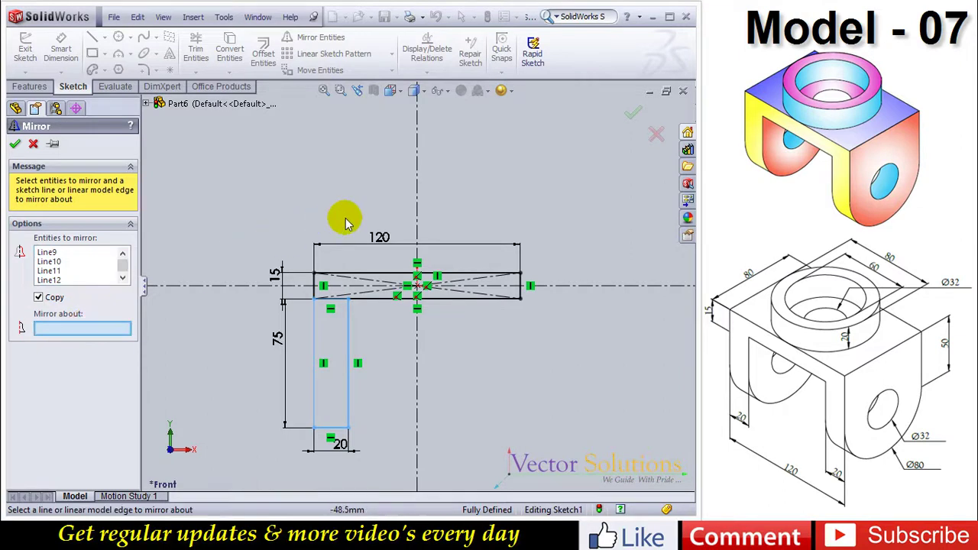
pyautogui.click(417, 203)
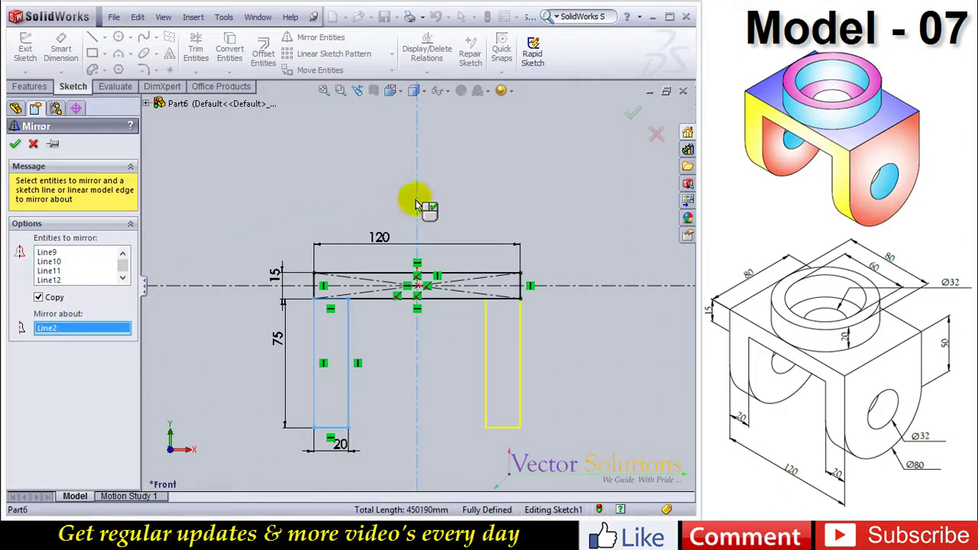
pyautogui.click(14, 144)
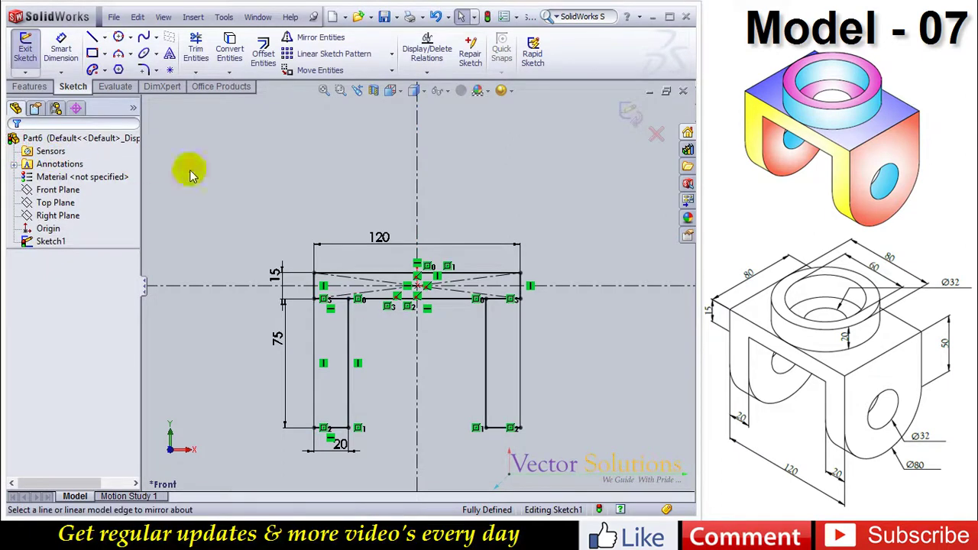
# - Power-trim the overlapping segments at the tops of both legs
pyautogui.click(197, 52)
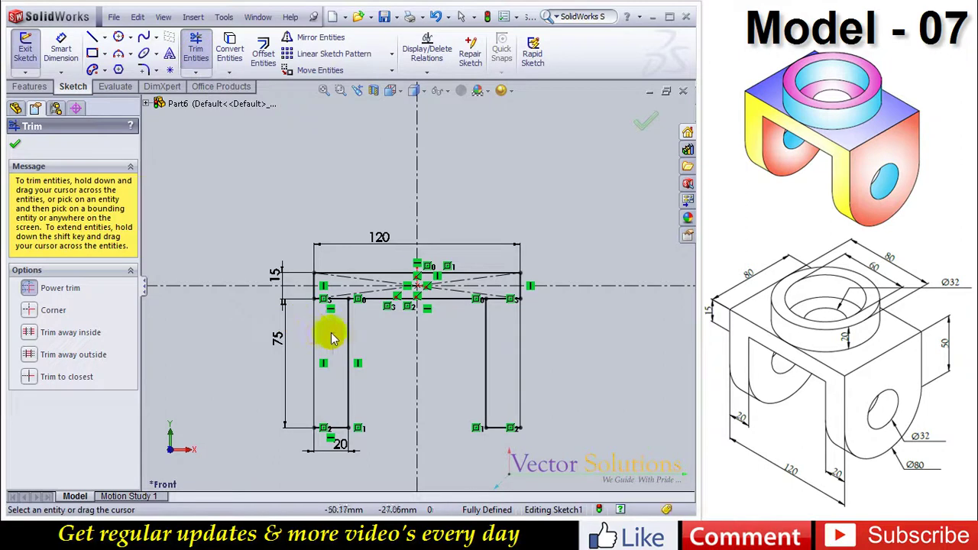
pyautogui.click(343, 304)
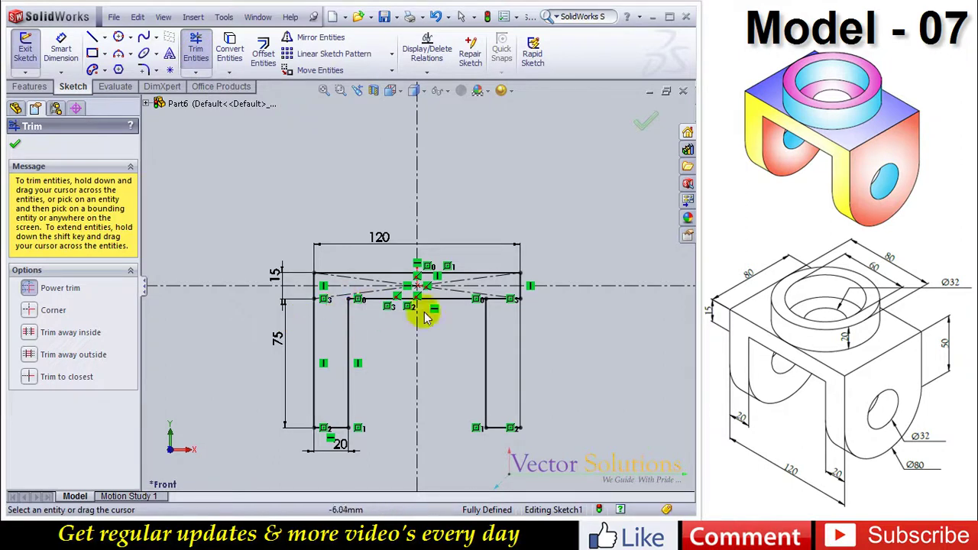
pyautogui.click(499, 298)
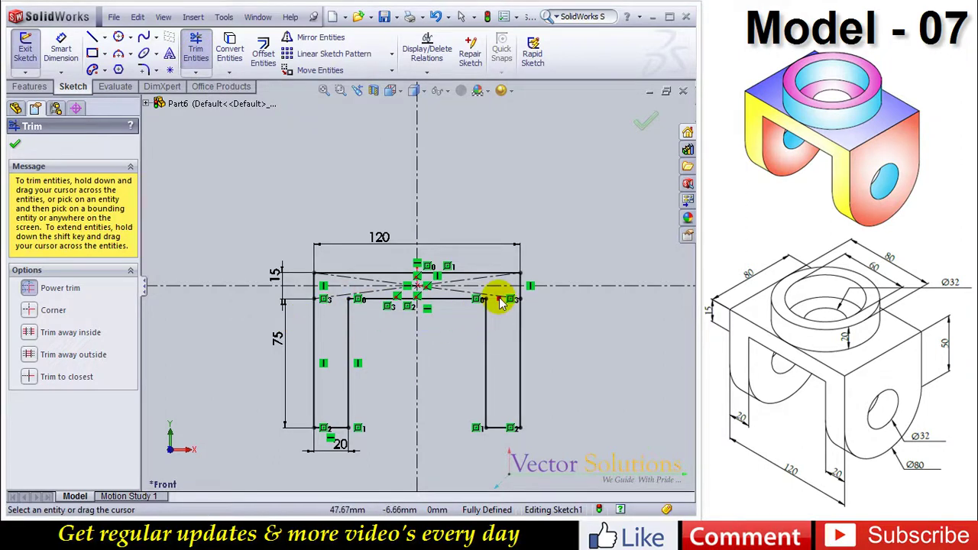
pyautogui.click(640, 122)
# - Extrude the two-legged profile 80 mm with the Mid Plane end condition
pyautogui.click(641, 124)
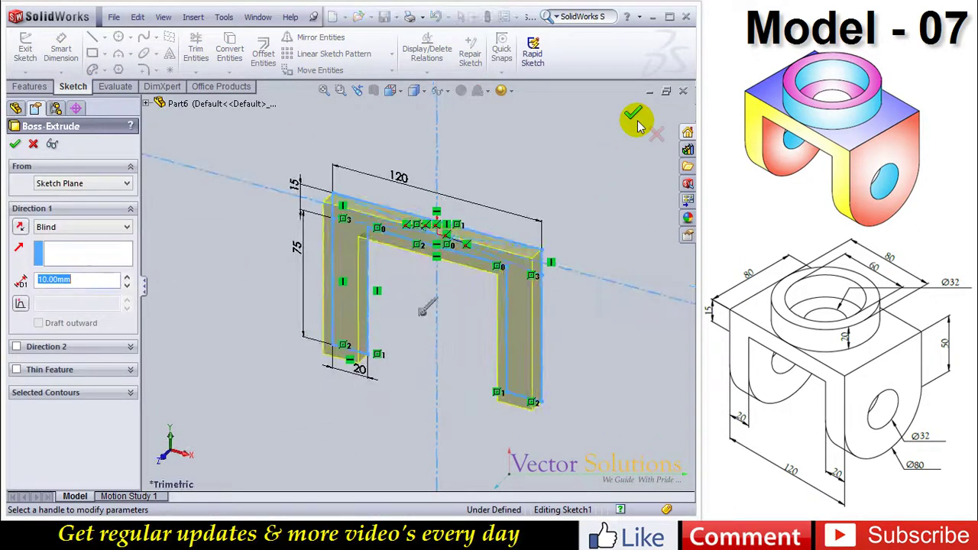
pyautogui.click(128, 228)
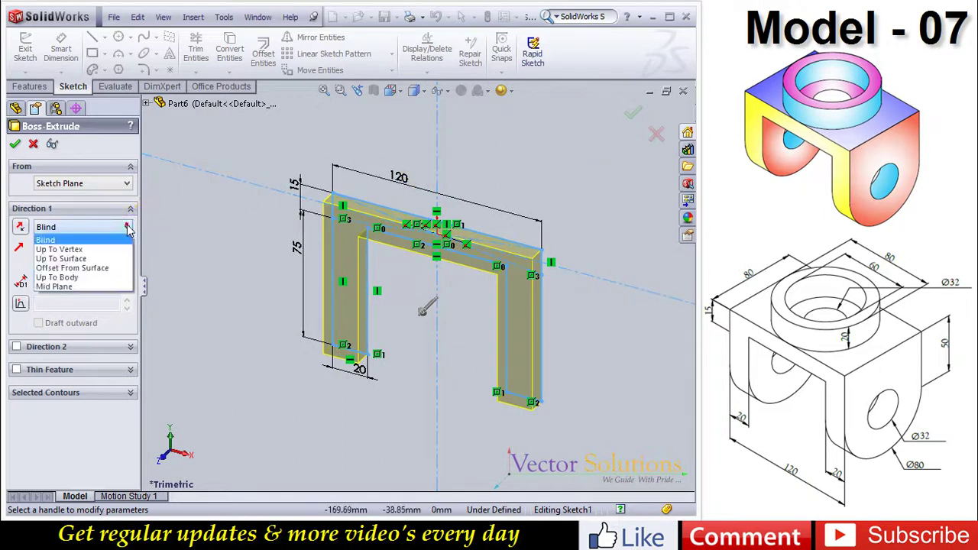
pyautogui.click(97, 286)
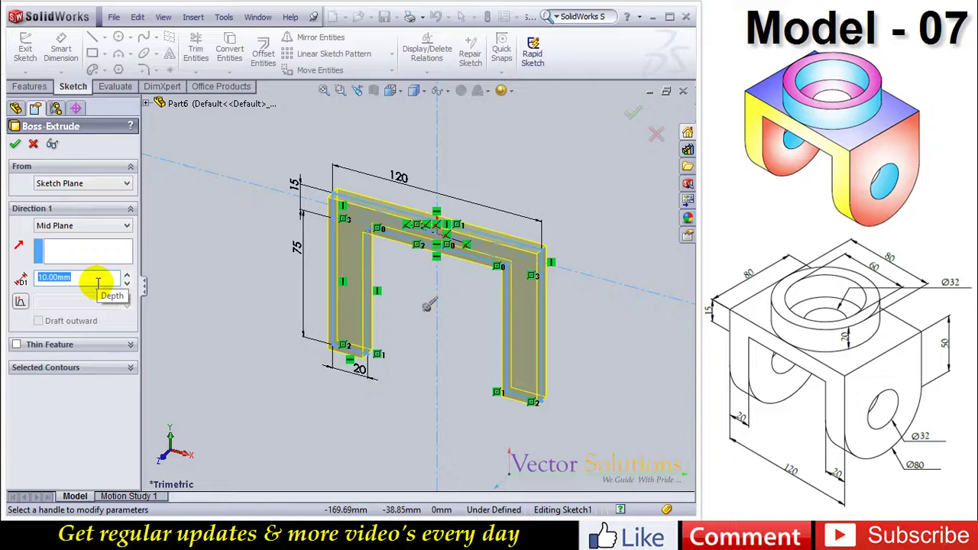
pyautogui.write('80')
pyautogui.press('Return')
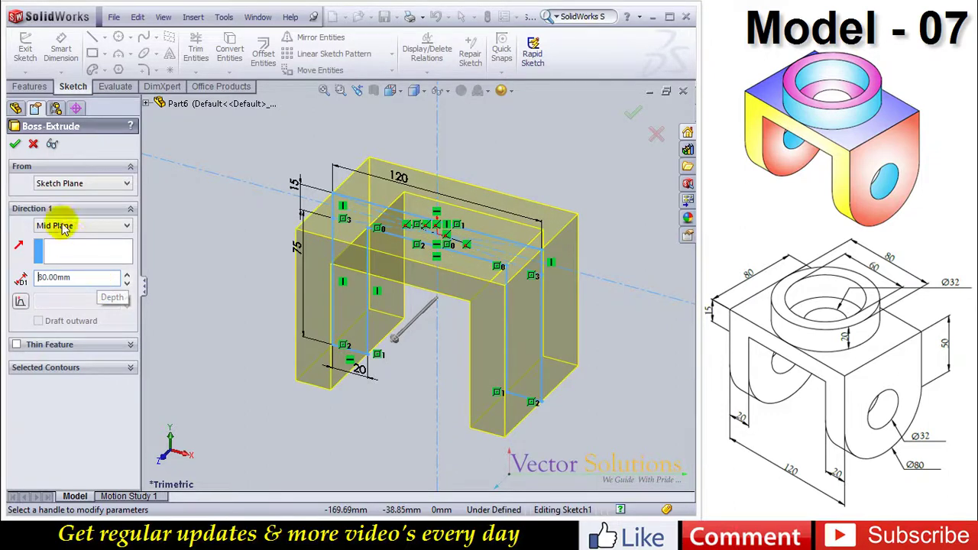
pyautogui.click(19, 143)
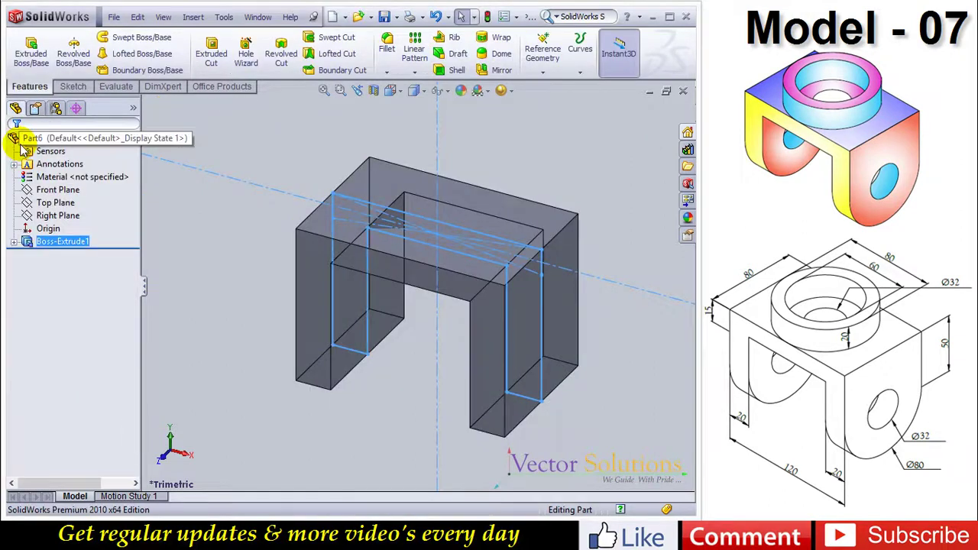
# - Round the four bottom edges of both legs with a 40 mm fillet
pyautogui.click(189, 219)
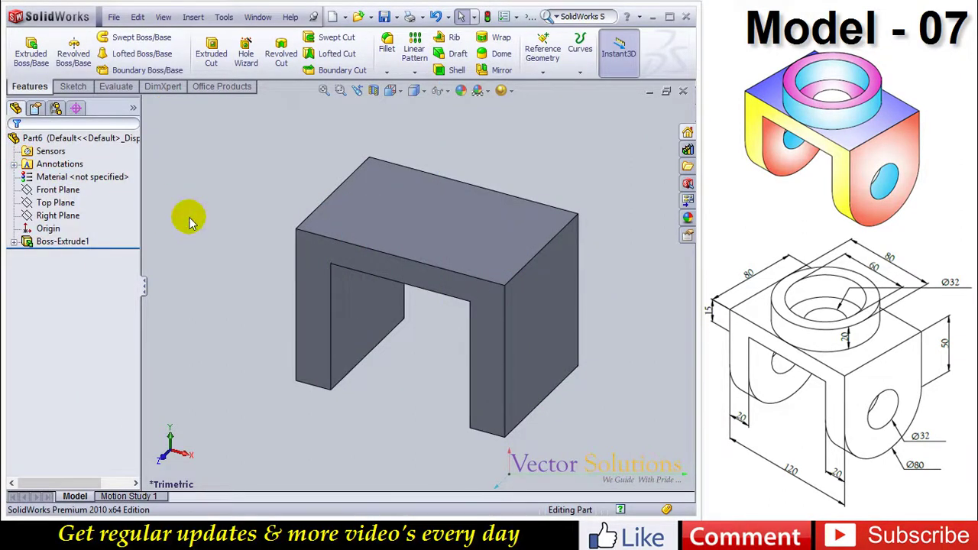
pyautogui.click(386, 48)
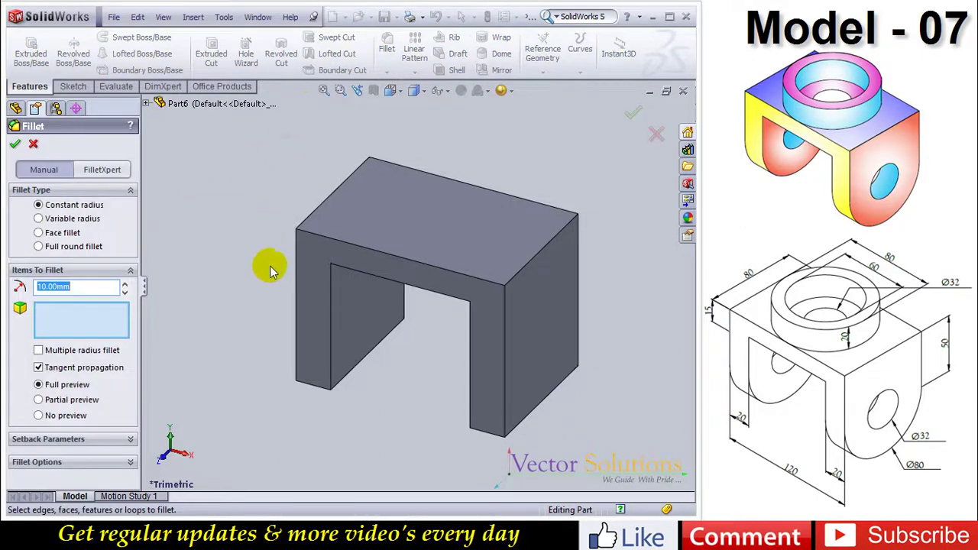
pyautogui.click(319, 392)
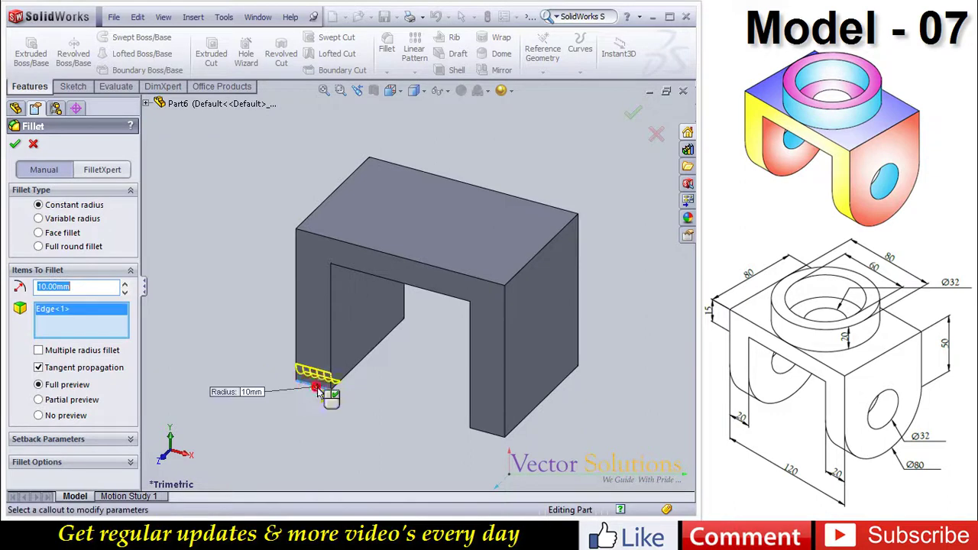
pyautogui.click(490, 442)
pyautogui.moveTo(573, 297)
pyautogui.mouseDown(button='middle')
pyautogui.moveTo(463, 432)
pyautogui.moveTo(432, 438)
pyautogui.moveTo(452, 451)
pyautogui.mouseUp(button='middle')
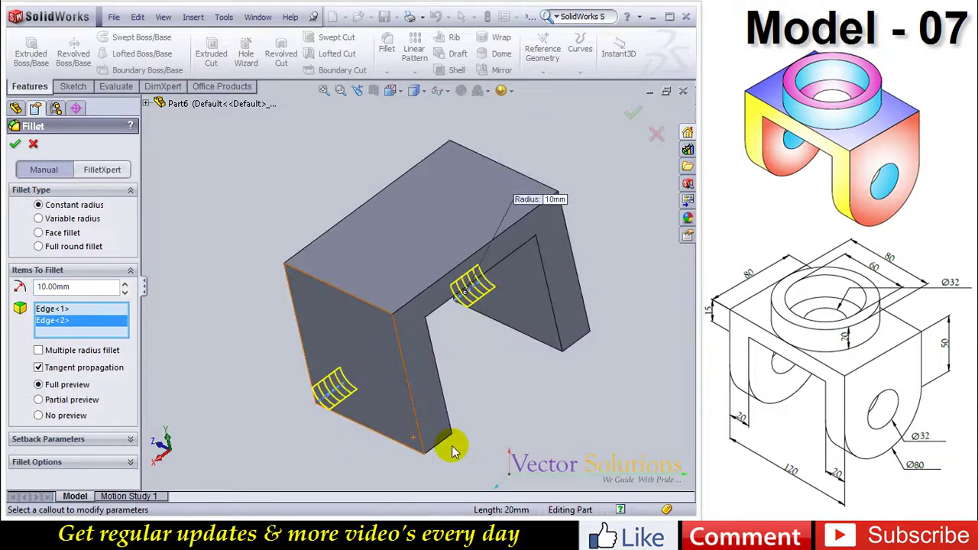
pyautogui.click(447, 444)
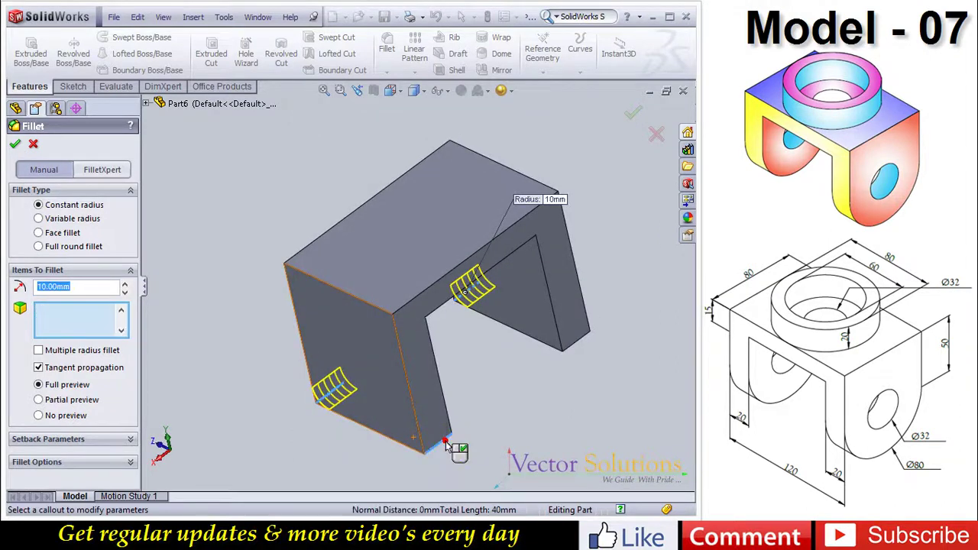
pyautogui.click(580, 344)
pyautogui.click(87, 286)
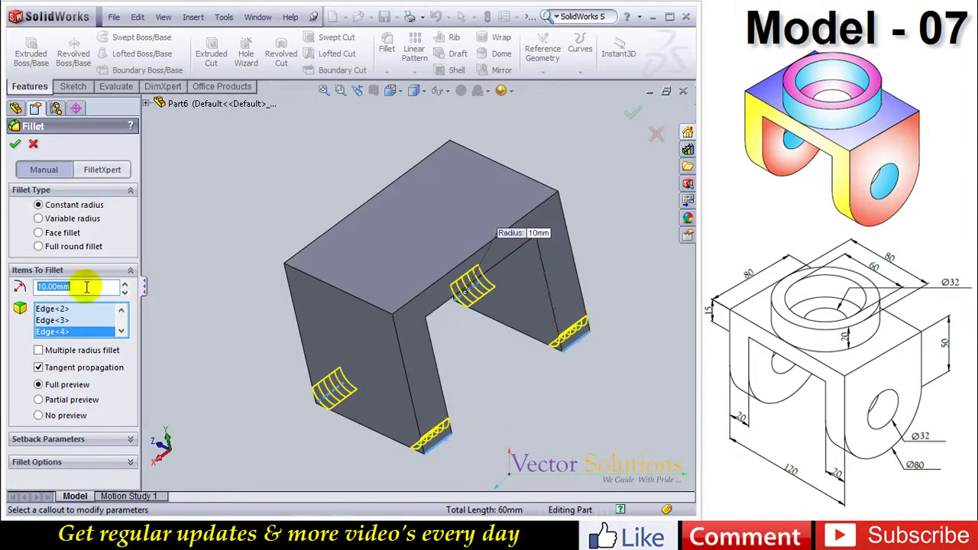
pyautogui.write('40')
pyautogui.press('Return')
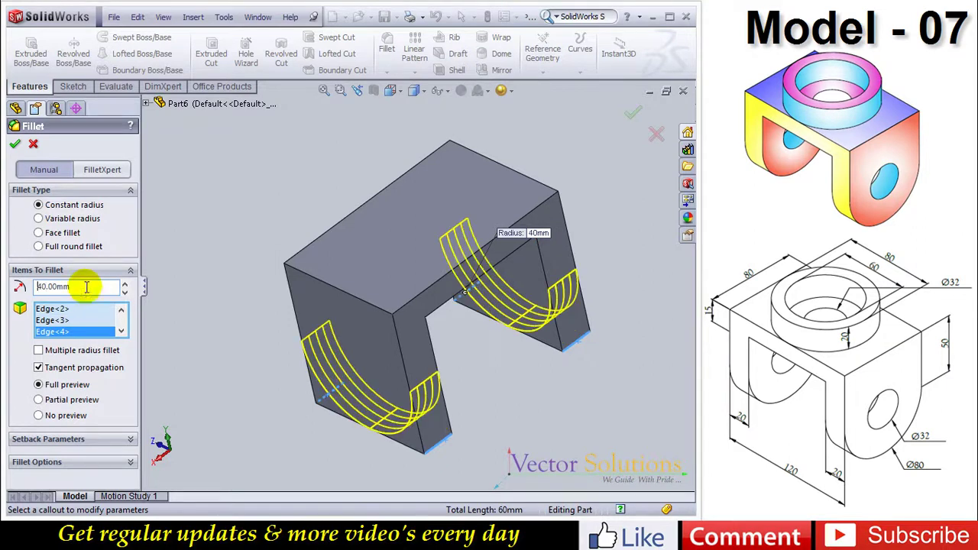
pyautogui.click(14, 144)
pyautogui.click(220, 176)
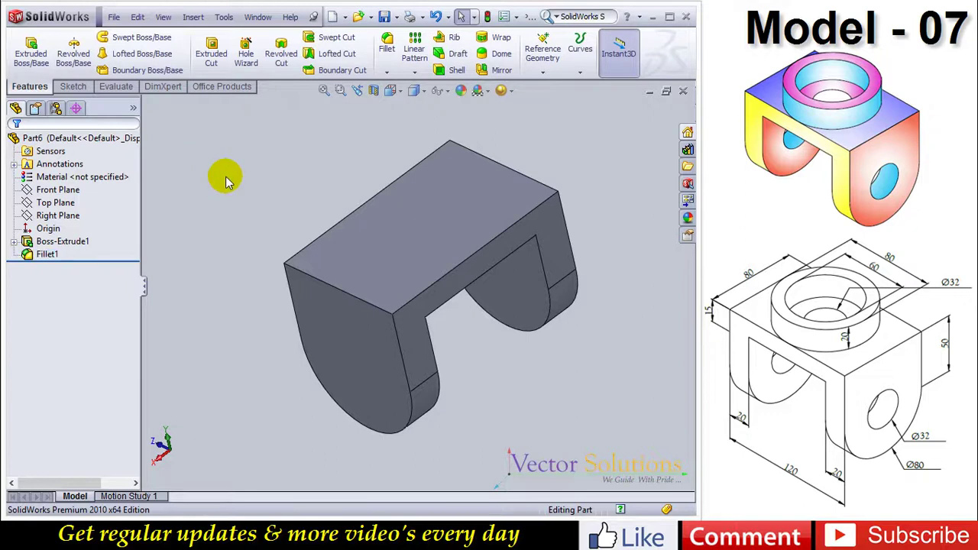
# - On the block's top face, sketch concentric circles of radius 40 and 30 at the origin
pyautogui.click(321, 256)
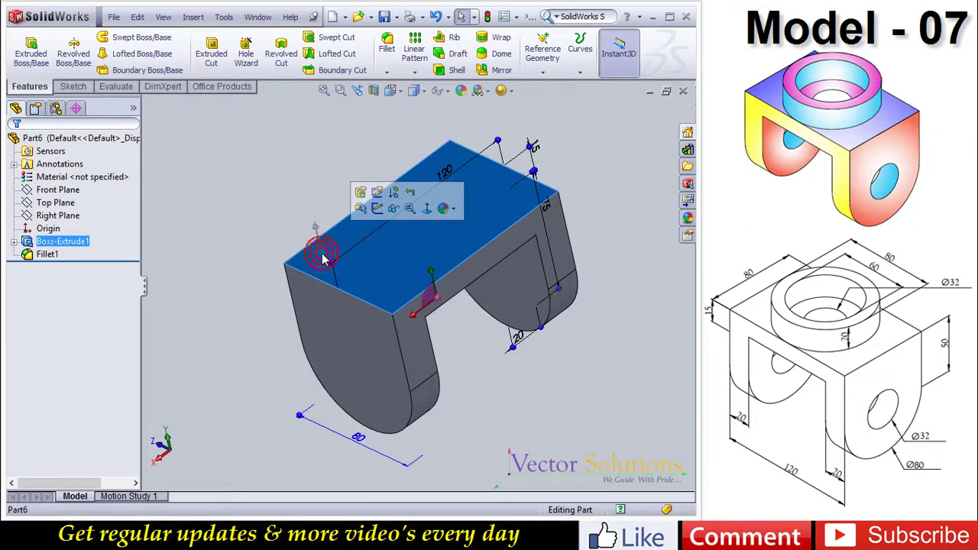
pyautogui.click(74, 89)
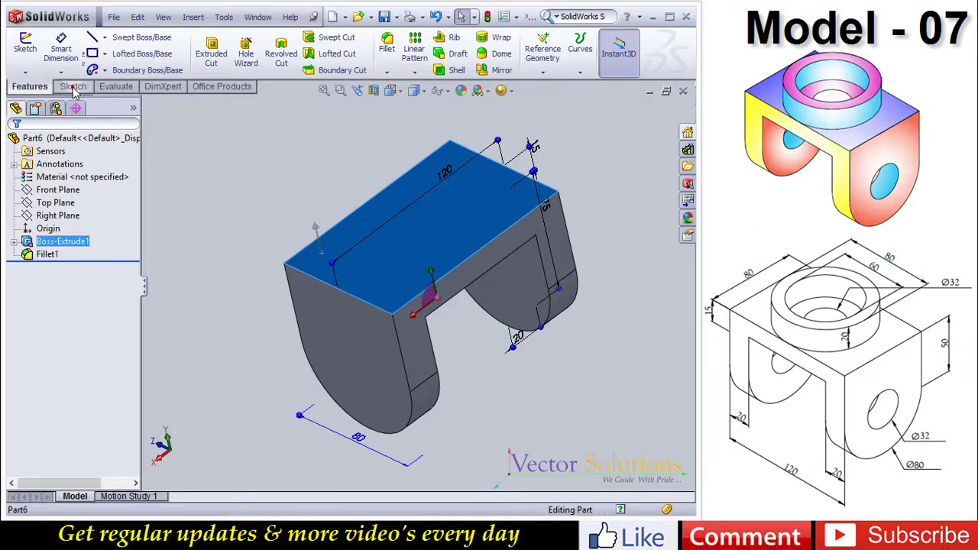
pyautogui.click(131, 37)
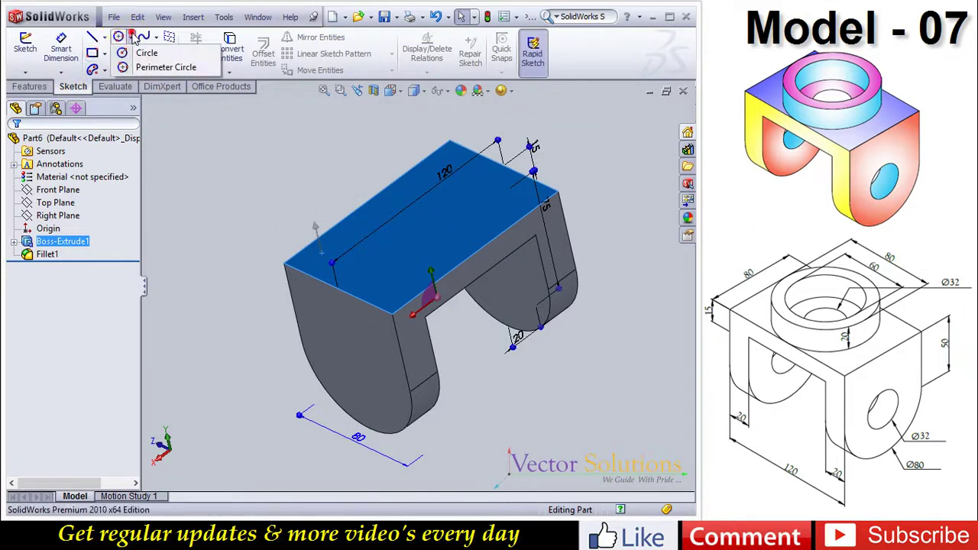
pyautogui.click(141, 53)
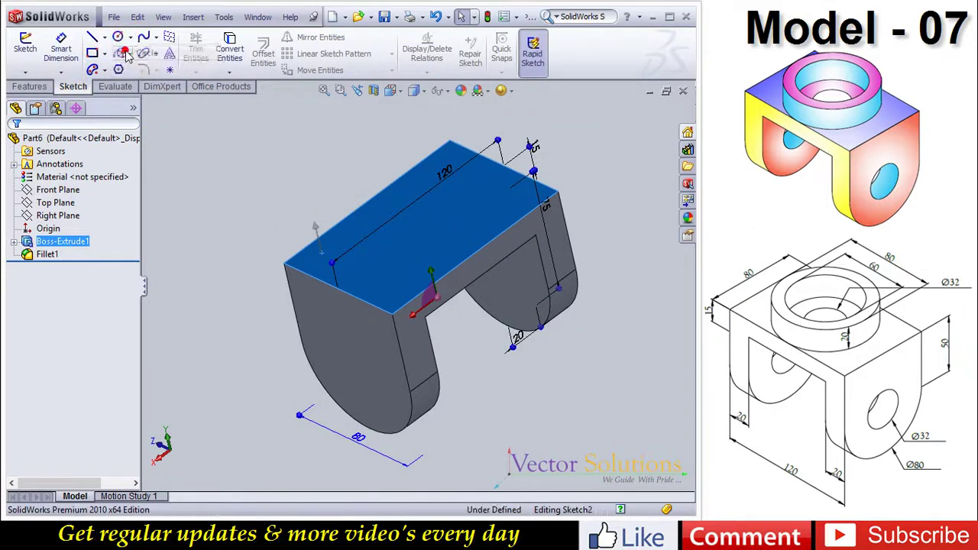
pyautogui.click(390, 91)
pyautogui.click(463, 148)
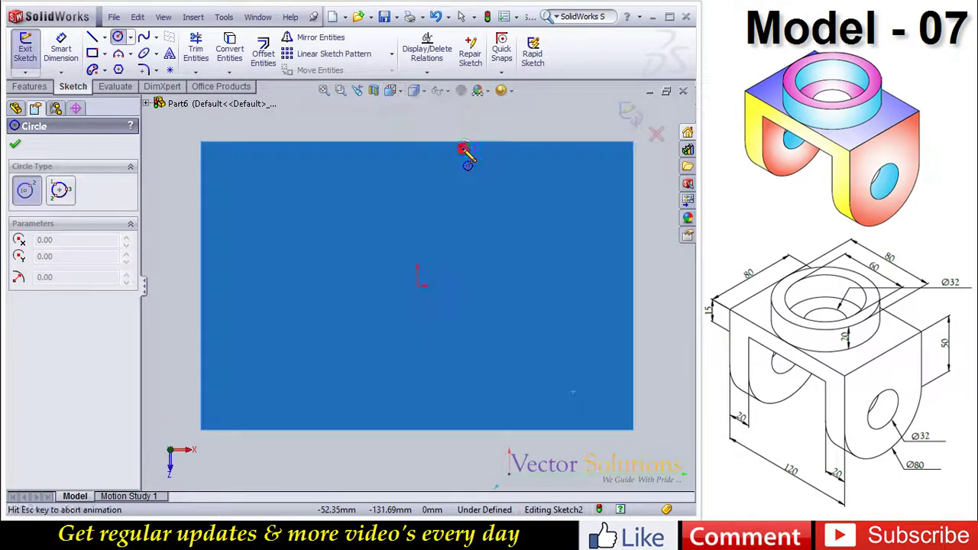
pyautogui.click(418, 284)
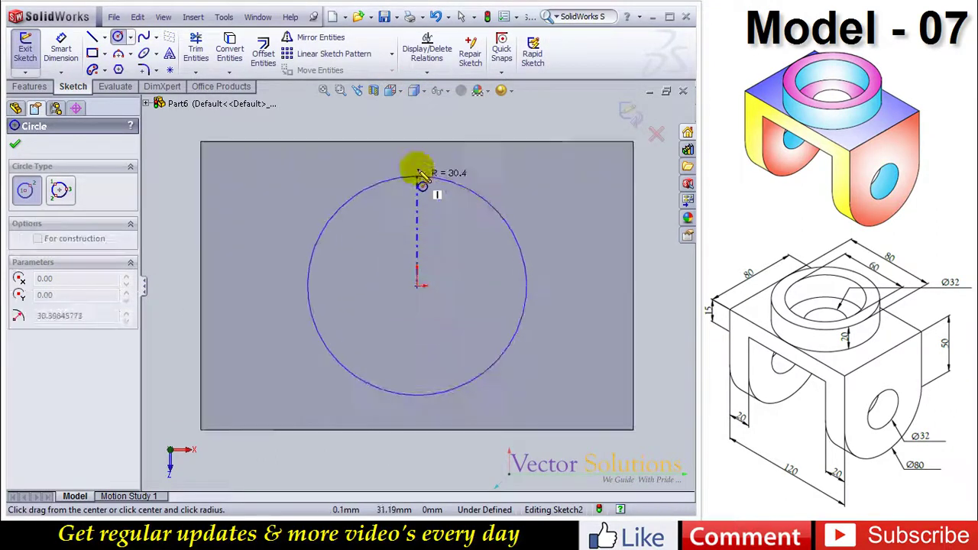
pyautogui.click(417, 143)
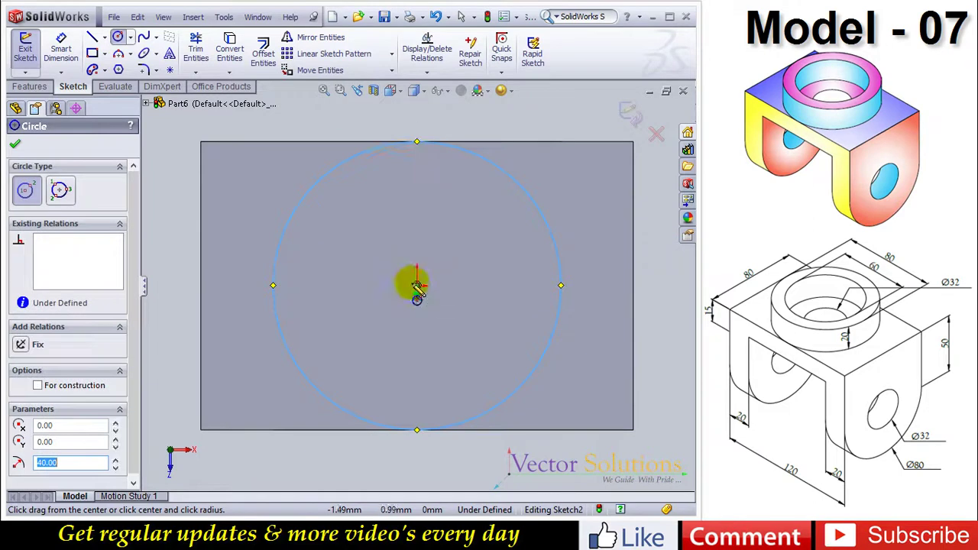
pyautogui.click(417, 286)
pyautogui.click(426, 202)
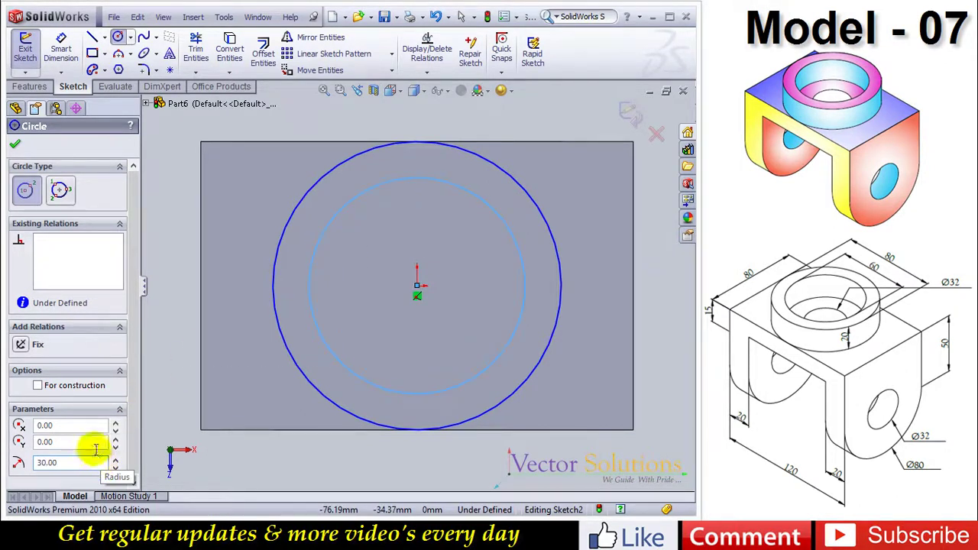
# - Exit Sketch2 and return the model to a 3D view
pyautogui.click(15, 145)
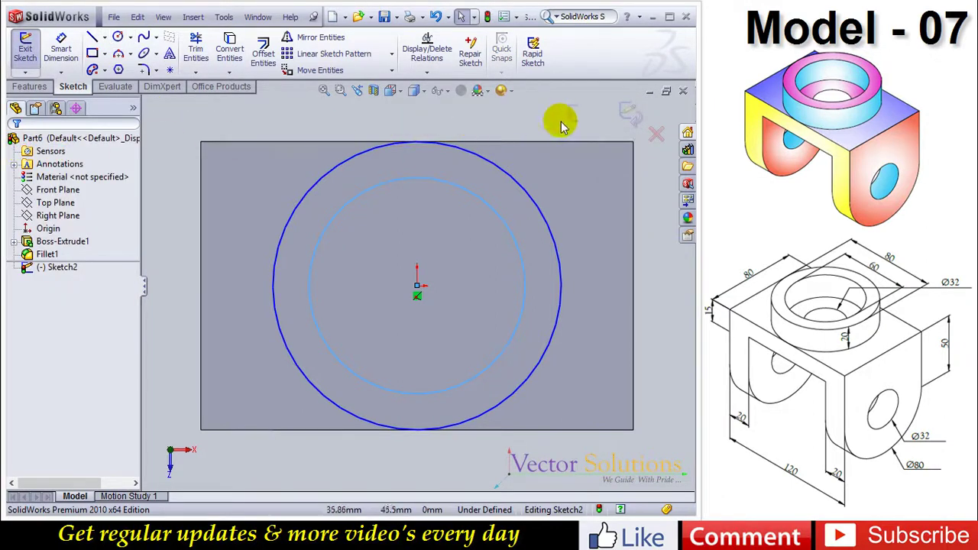
pyautogui.click(629, 113)
pyautogui.click(631, 114)
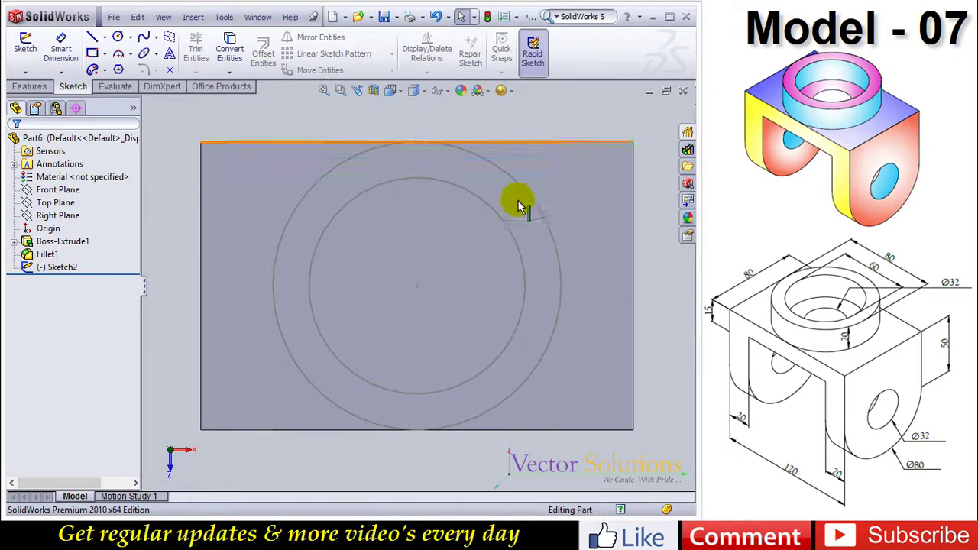
pyautogui.scroll(2, 416, 377)
pyautogui.moveTo(358, 334)
pyautogui.mouseDown(button='middle')
pyautogui.moveTo(327, 382)
pyautogui.moveTo(400, 410)
pyautogui.moveTo(407, 330)
pyautogui.mouseUp(button='middle')
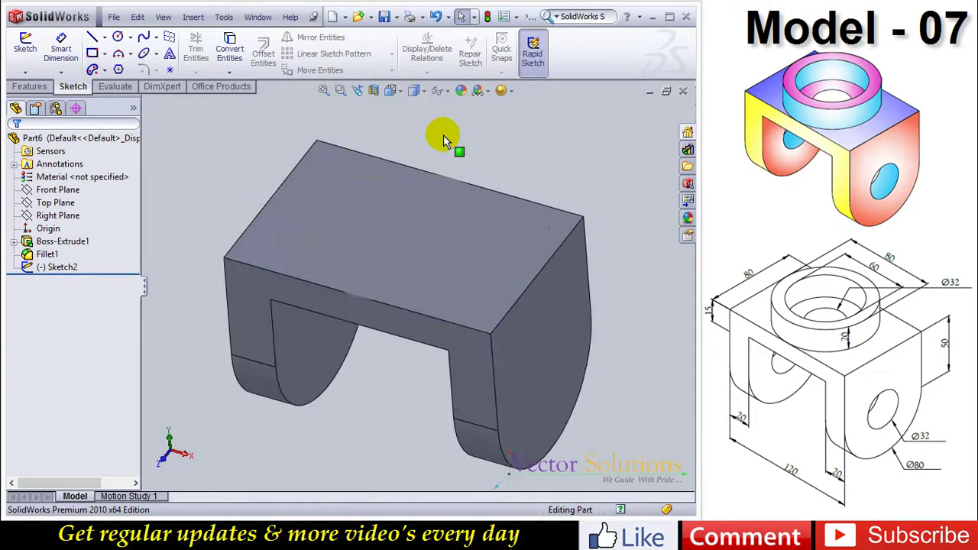
# - Extrude Sketch2's two circles 20 mm blind into a hollow ring boss
pyautogui.click(38, 86)
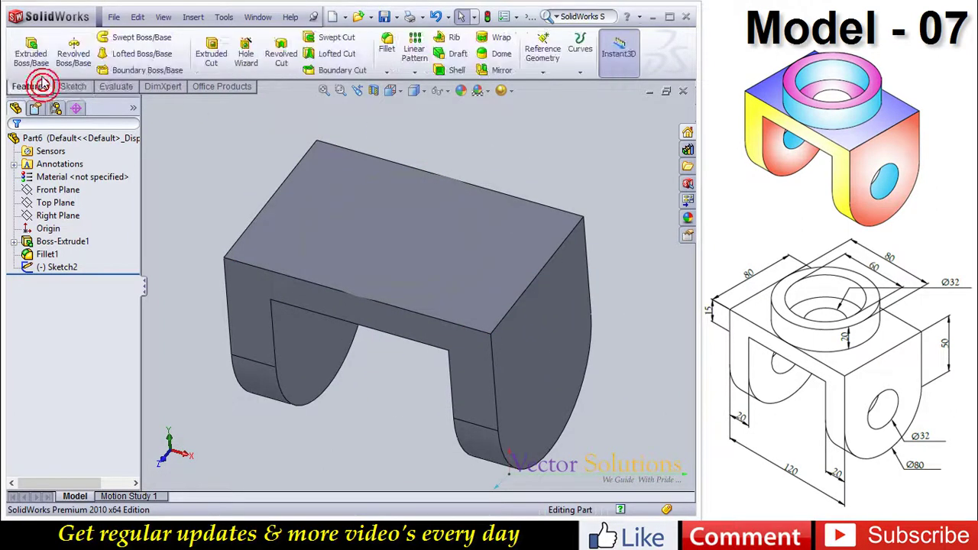
pyautogui.click(31, 50)
pyautogui.click(337, 192)
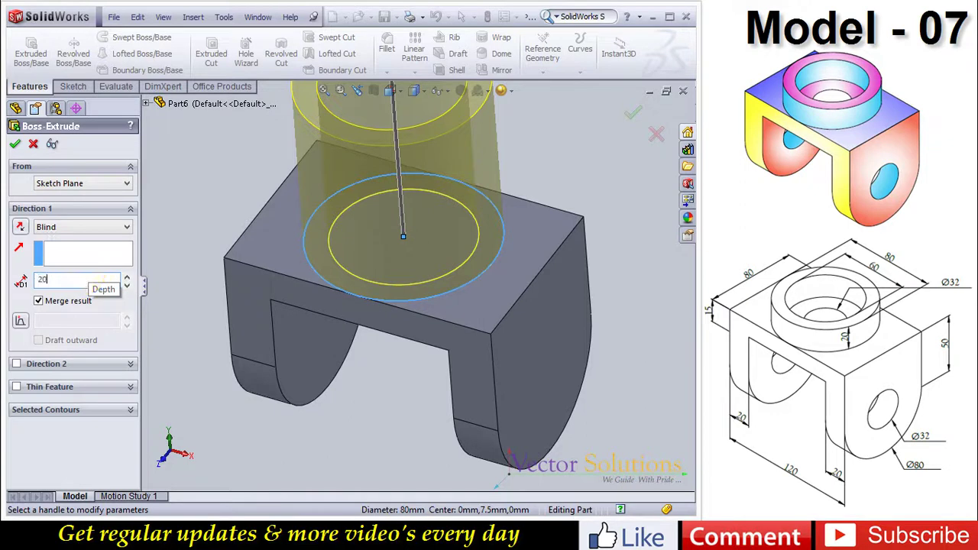
pyautogui.press('Return')
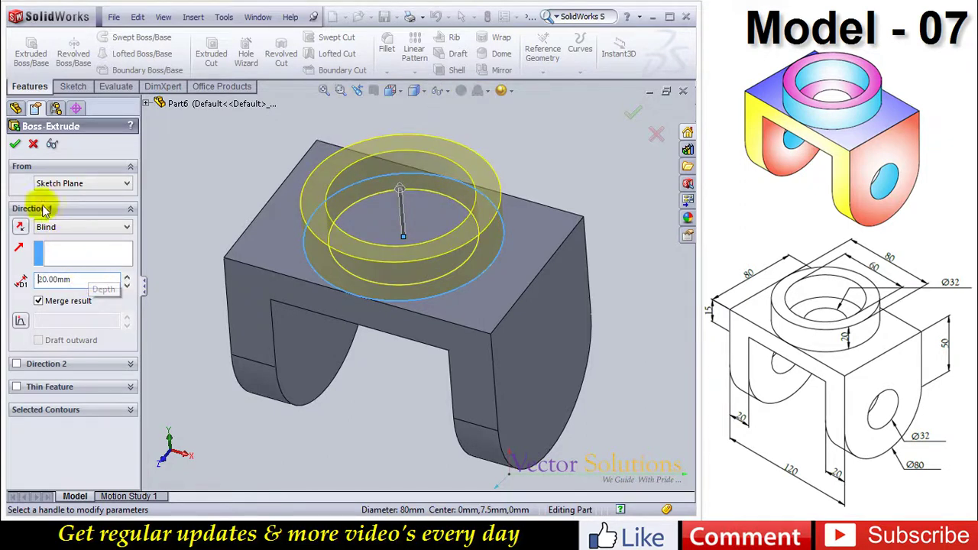
pyautogui.click(16, 145)
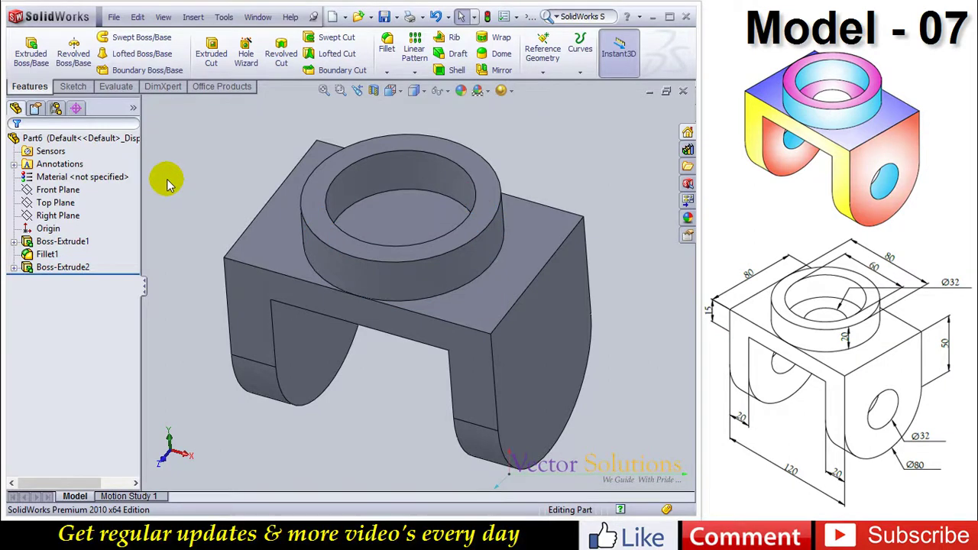
# - Start a new sketch on the Front Plane, viewed straight from the front
pyautogui.click(72, 191)
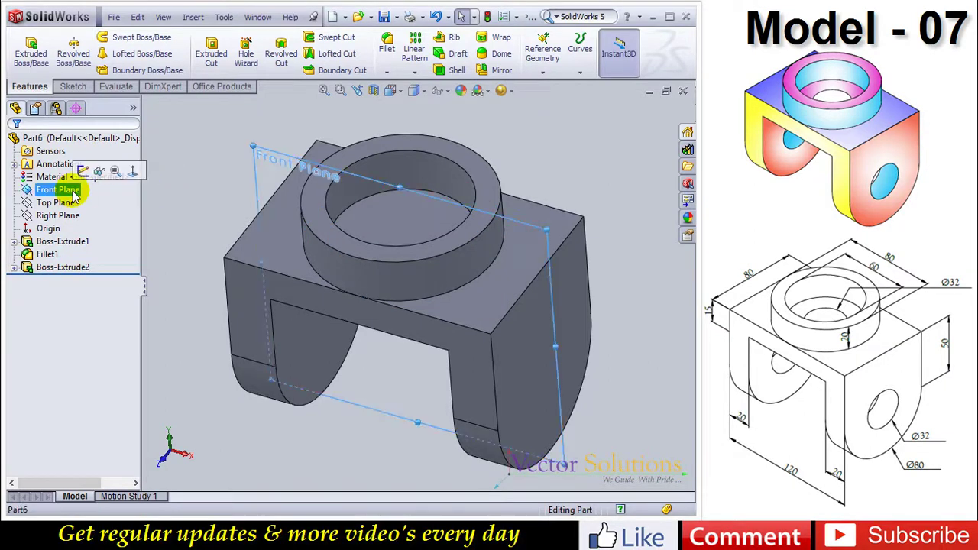
pyautogui.click(73, 86)
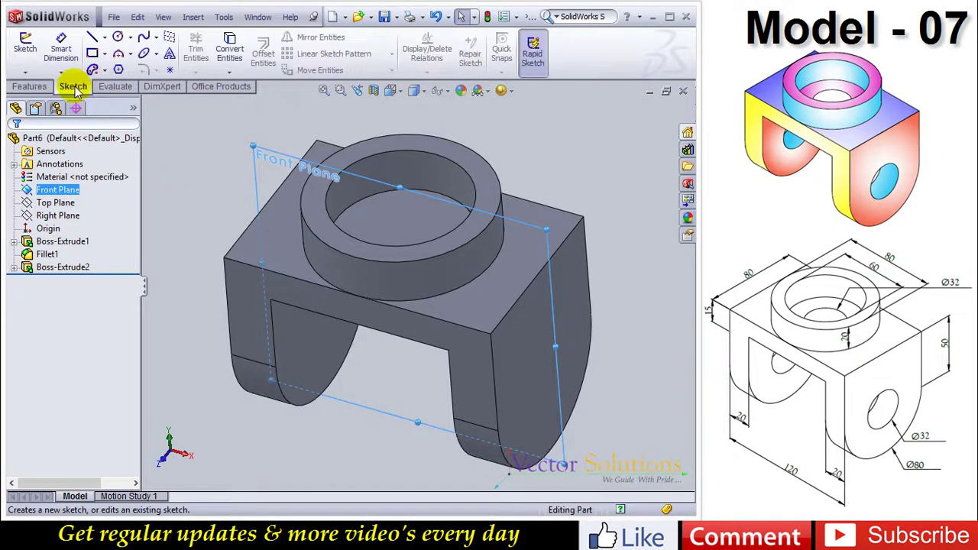
pyautogui.click(92, 37)
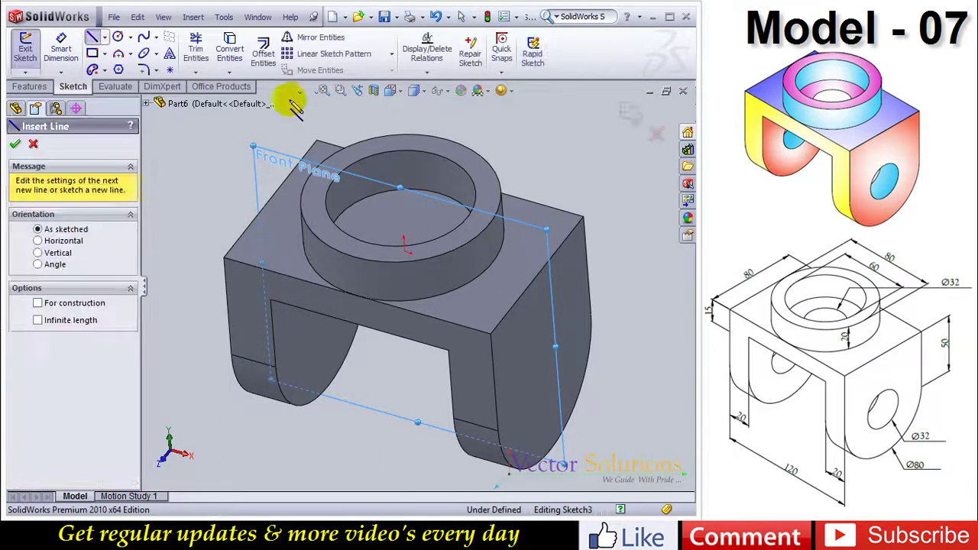
pyautogui.click(391, 90)
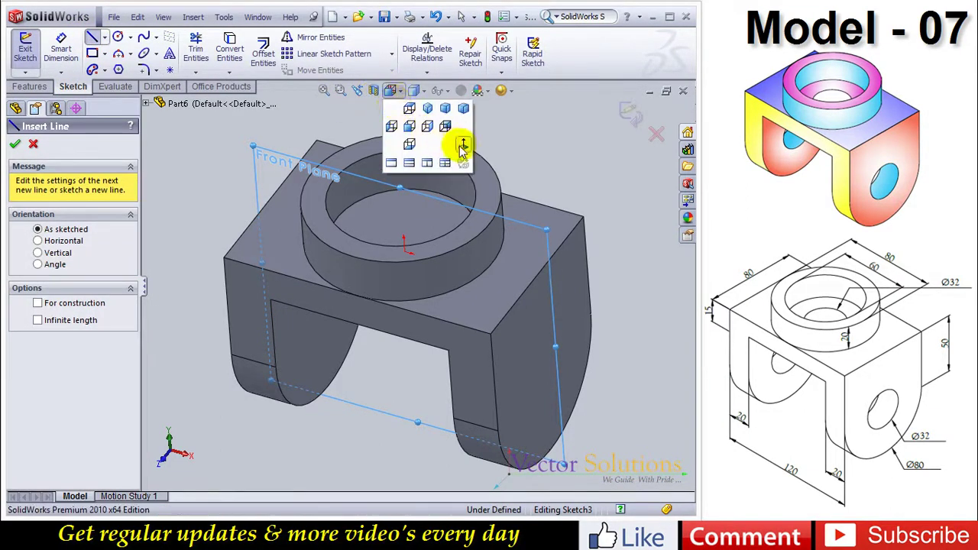
pyautogui.click(463, 148)
pyautogui.scroll(3, 419, 356)
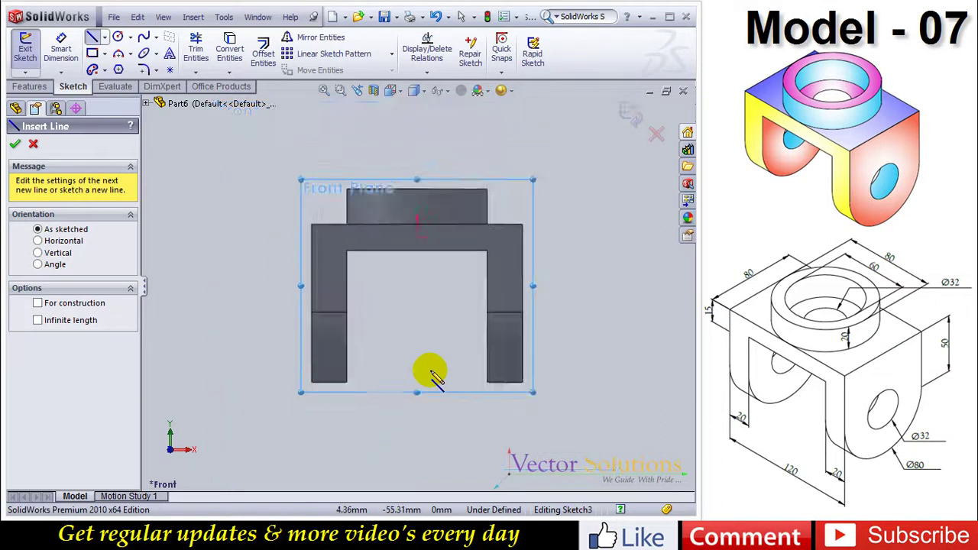
# - Draw the open line path from the right leg, around the left, over the top into the boss centre
pyautogui.click(522, 313)
pyautogui.click(235, 312)
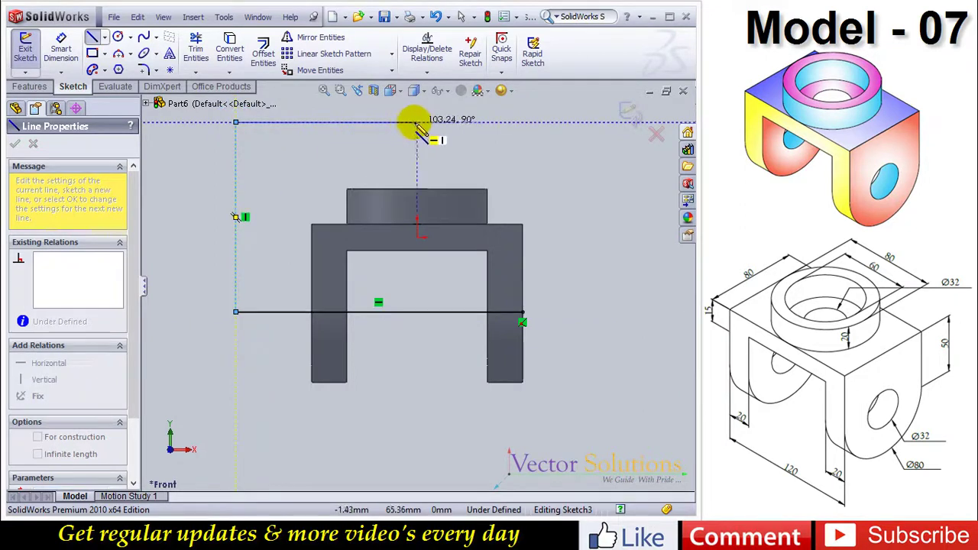
pyautogui.click(417, 122)
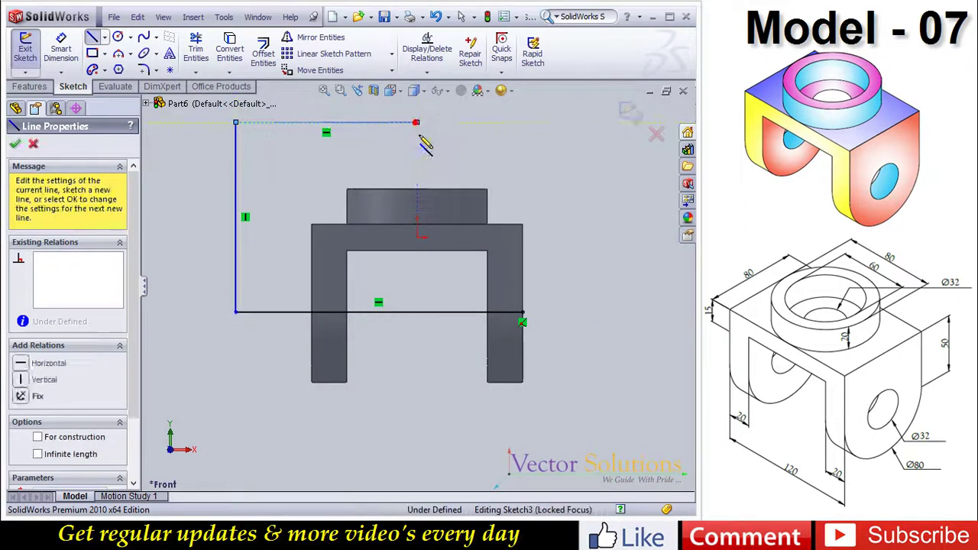
pyautogui.click(417, 250)
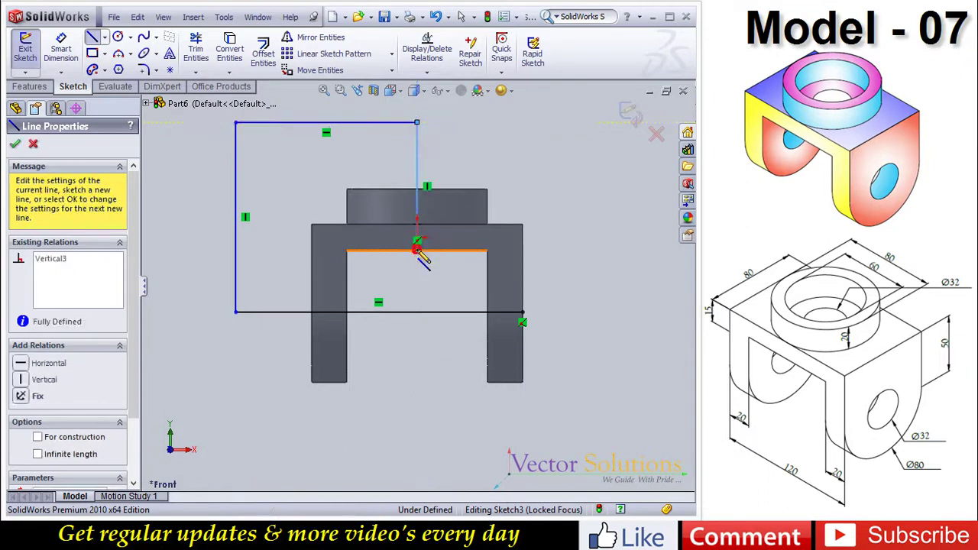
pyautogui.press('Escape')
pyautogui.click(628, 117)
pyautogui.moveTo(579, 160)
pyautogui.mouseDown(button='middle')
pyautogui.moveTo(555, 207)
pyautogui.moveTo(557, 192)
pyautogui.mouseUp(button='middle')
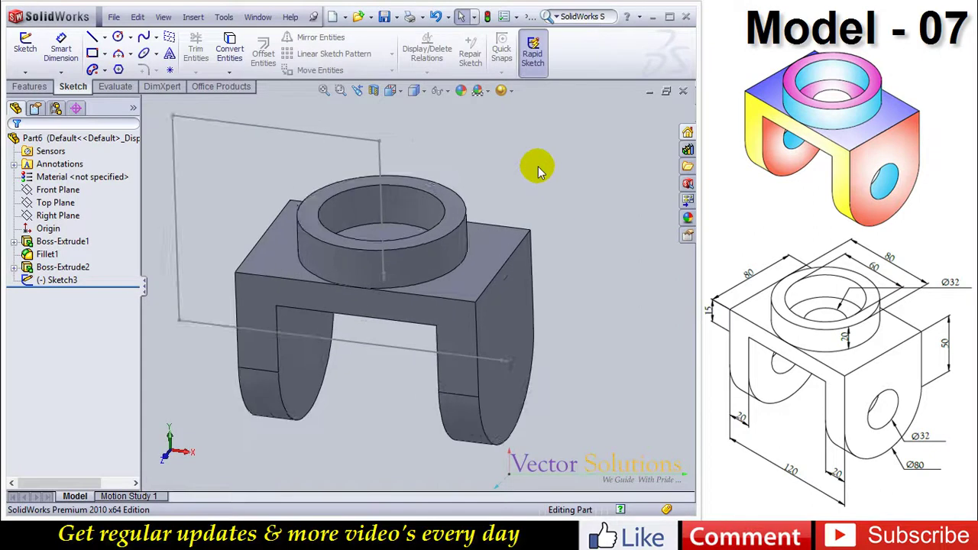
# - Sketch a radius-16 circle on the right leg's outer face, centred on the path's end point
pyautogui.click(526, 267)
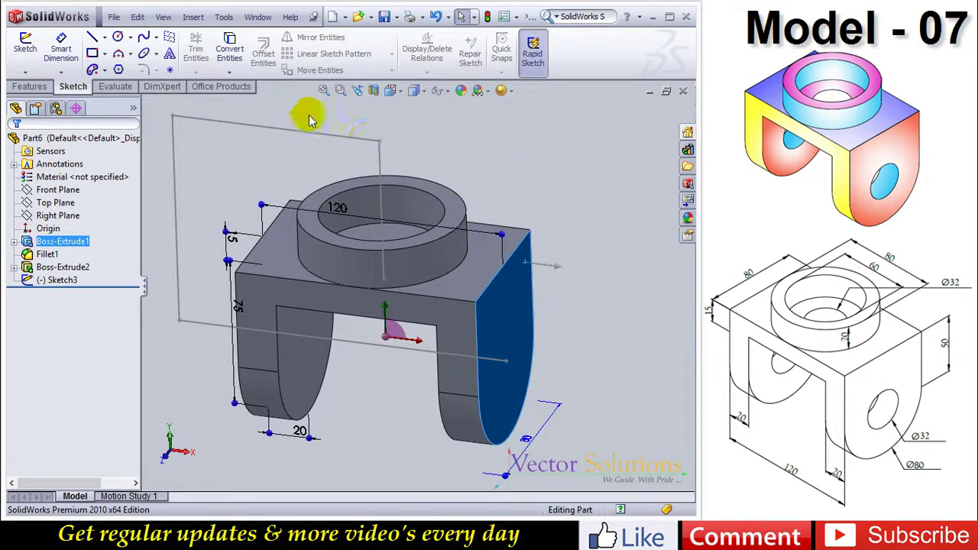
pyautogui.click(119, 37)
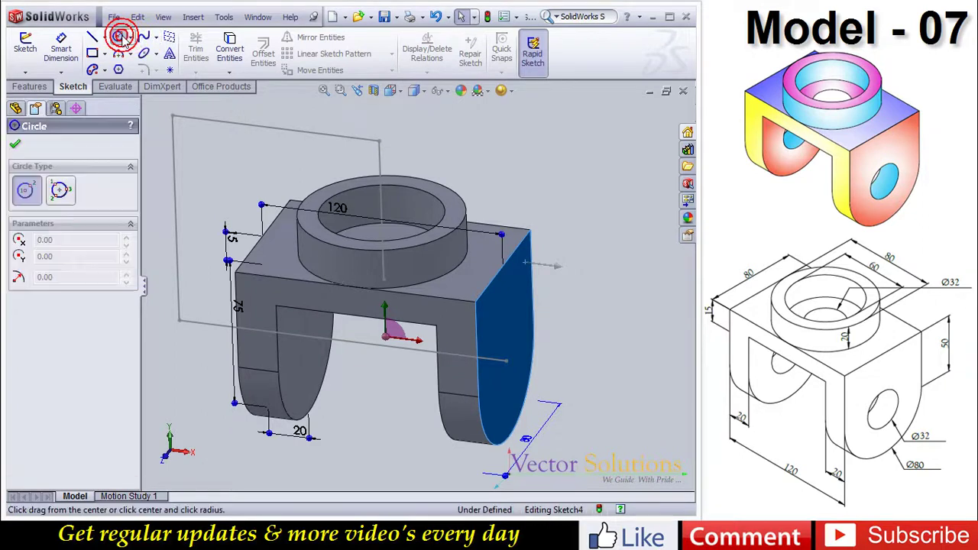
pyautogui.click(392, 91)
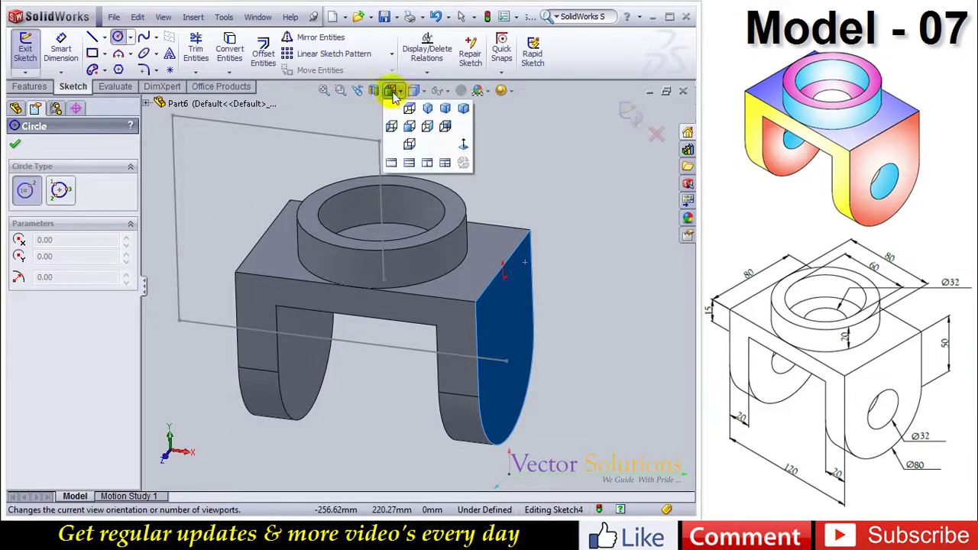
pyautogui.click(464, 146)
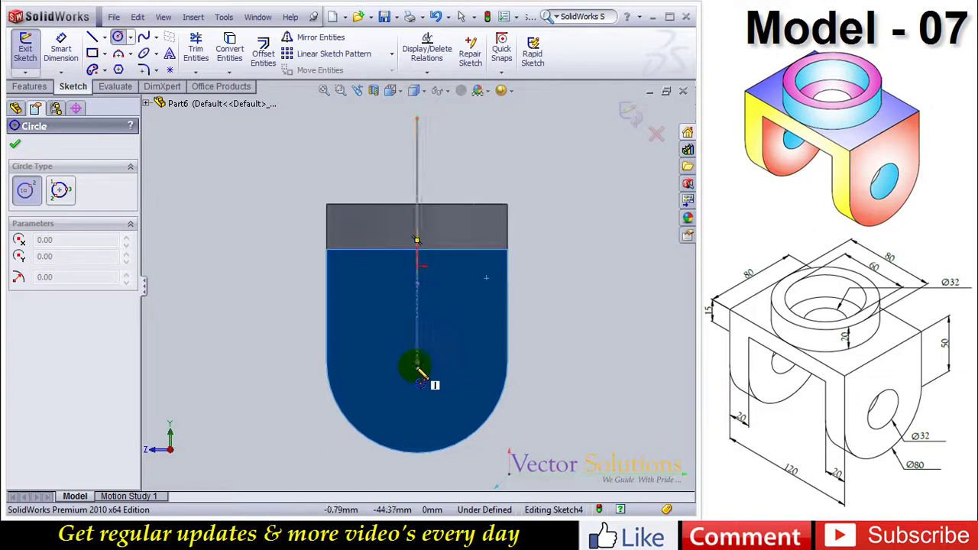
pyautogui.click(416, 362)
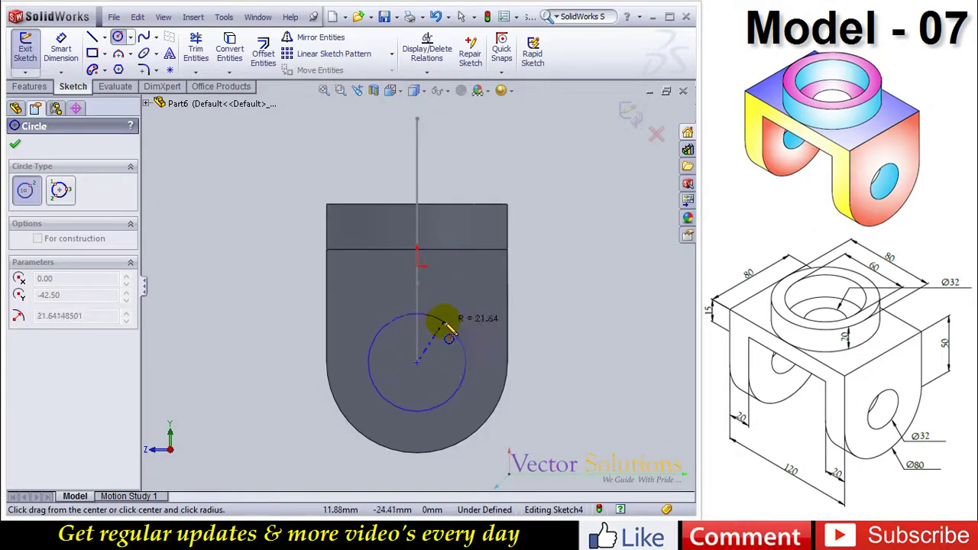
pyautogui.click(444, 322)
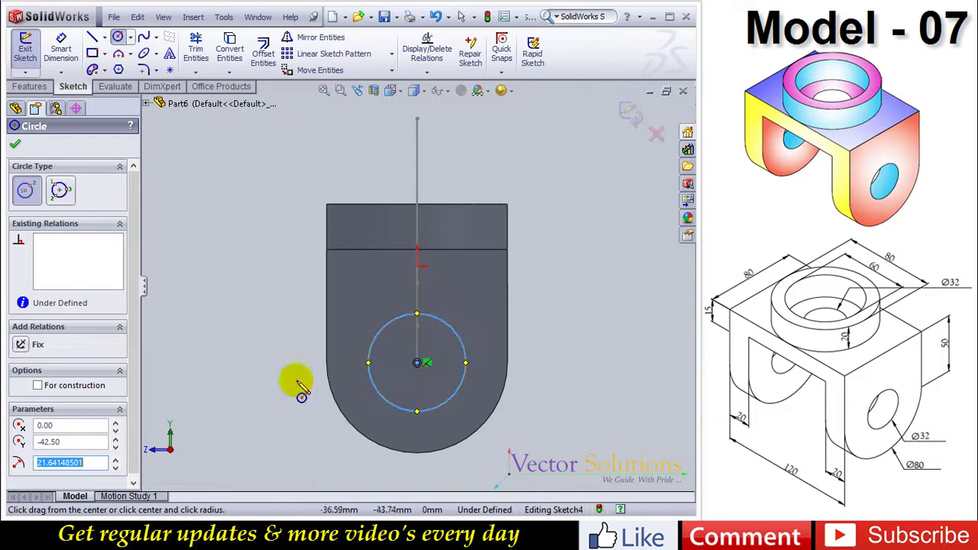
pyautogui.write('16')
pyautogui.press('Return')
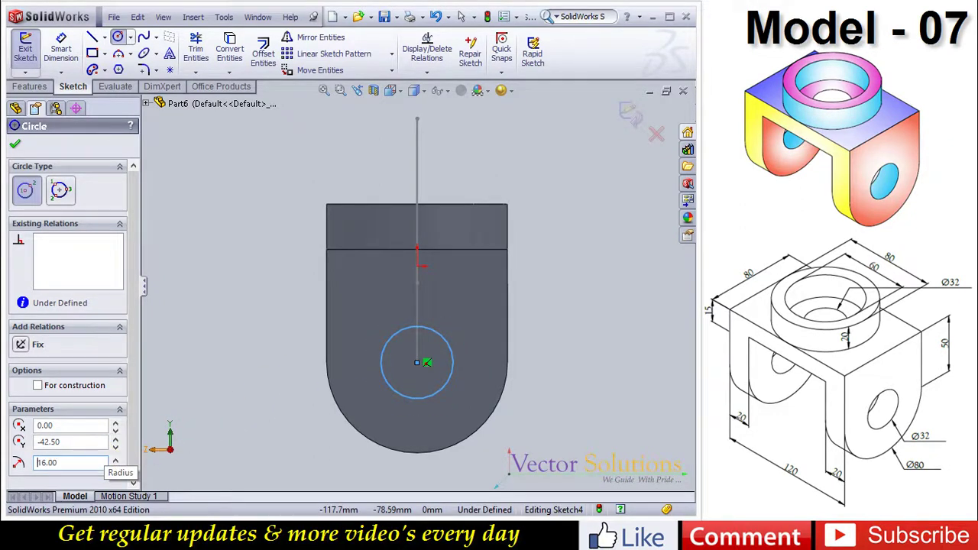
pyautogui.click(15, 146)
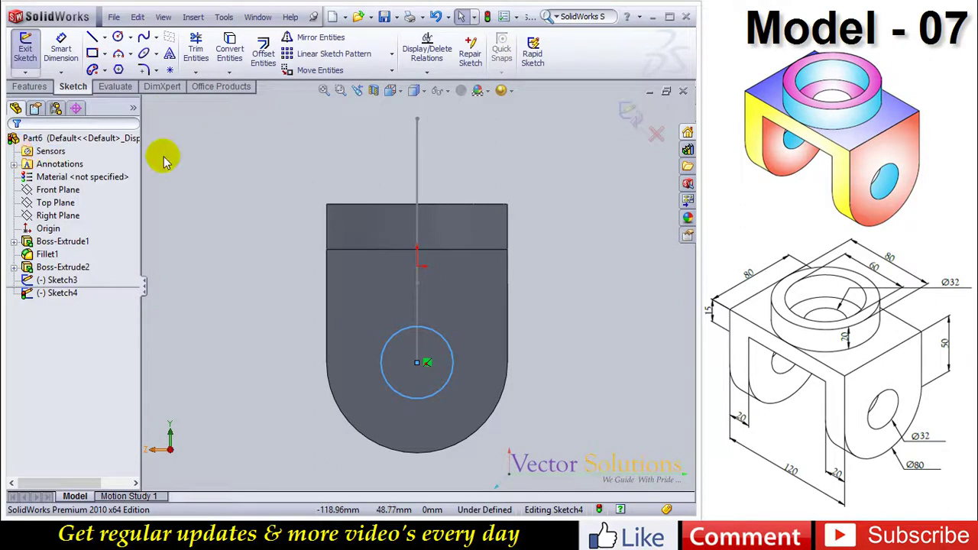
# - Swept-cut the Sketch4 circle along the Sketch3 path to bore Ø32 holes through both legs
pyautogui.click(626, 114)
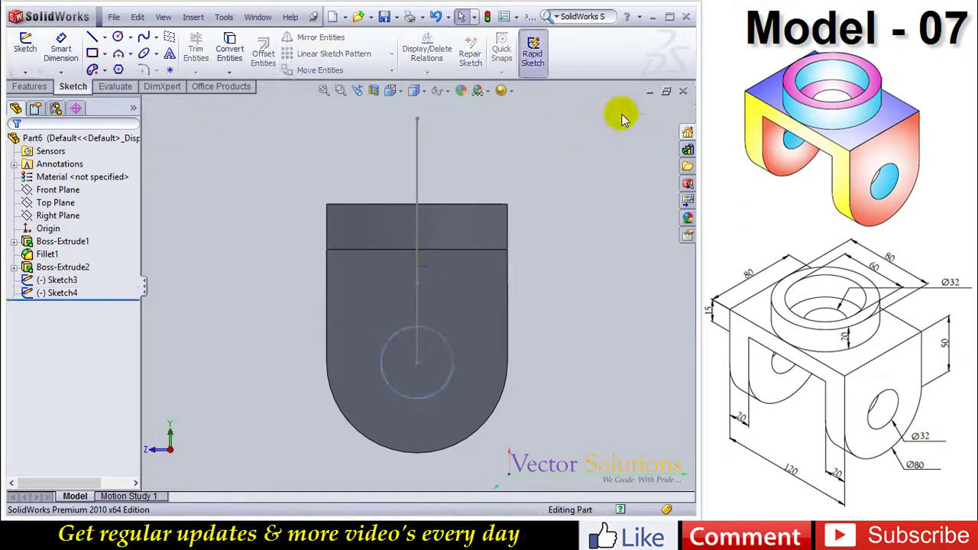
pyautogui.moveTo(547, 184)
pyautogui.mouseDown(button='middle')
pyautogui.moveTo(601, 192)
pyautogui.moveTo(600, 225)
pyautogui.mouseUp(button='middle')
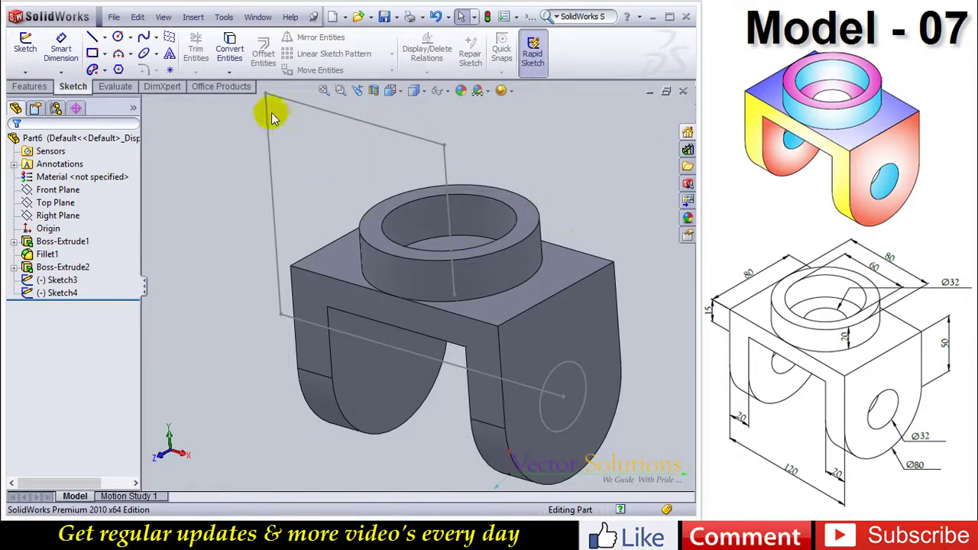
pyautogui.click(31, 86)
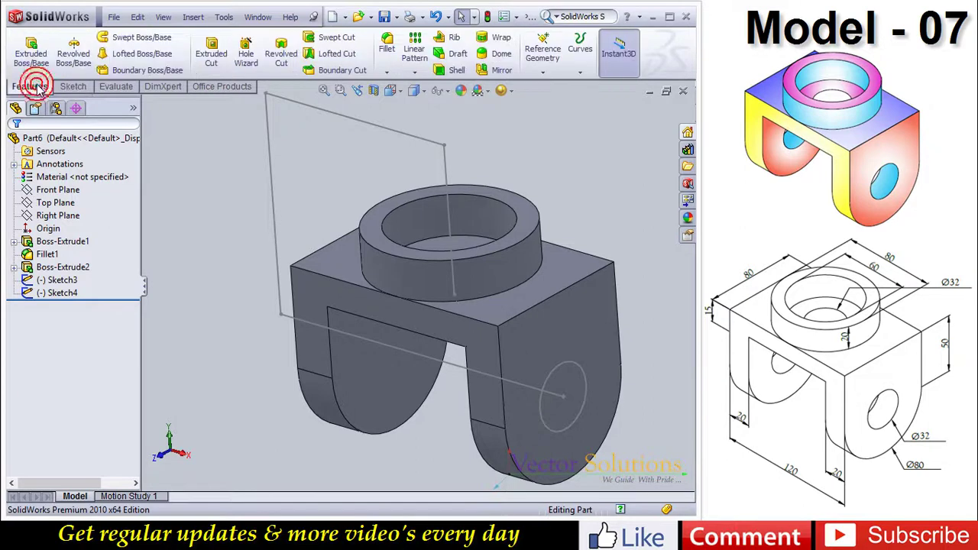
pyautogui.click(326, 33)
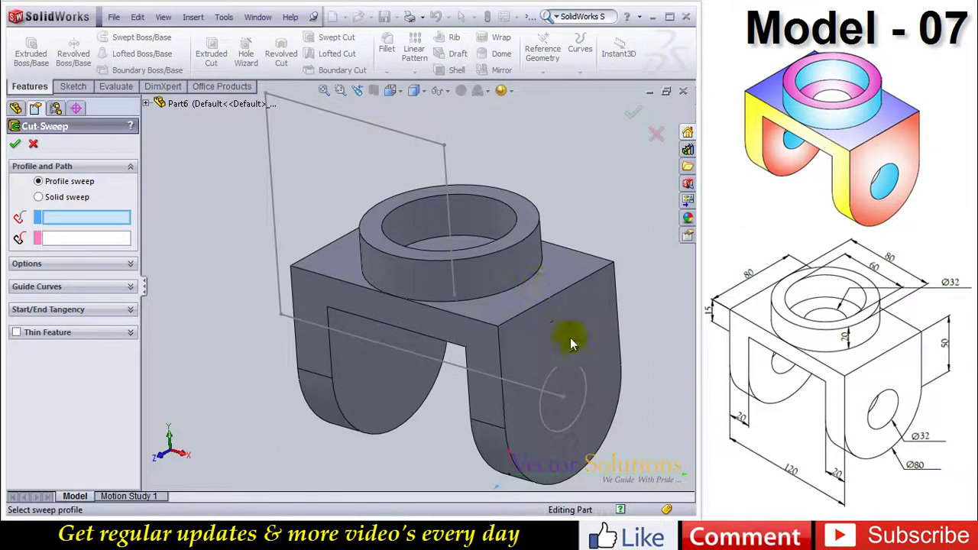
pyautogui.click(579, 369)
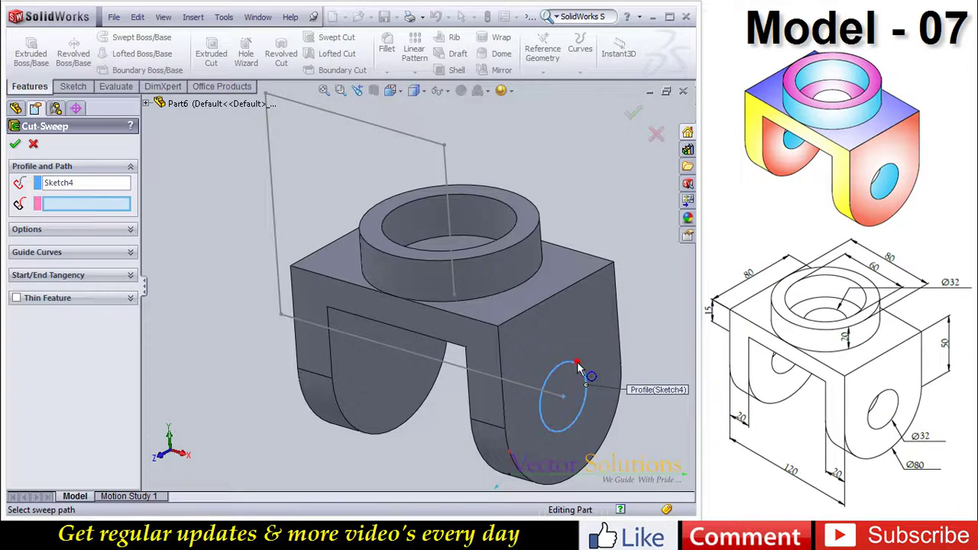
pyautogui.click(464, 368)
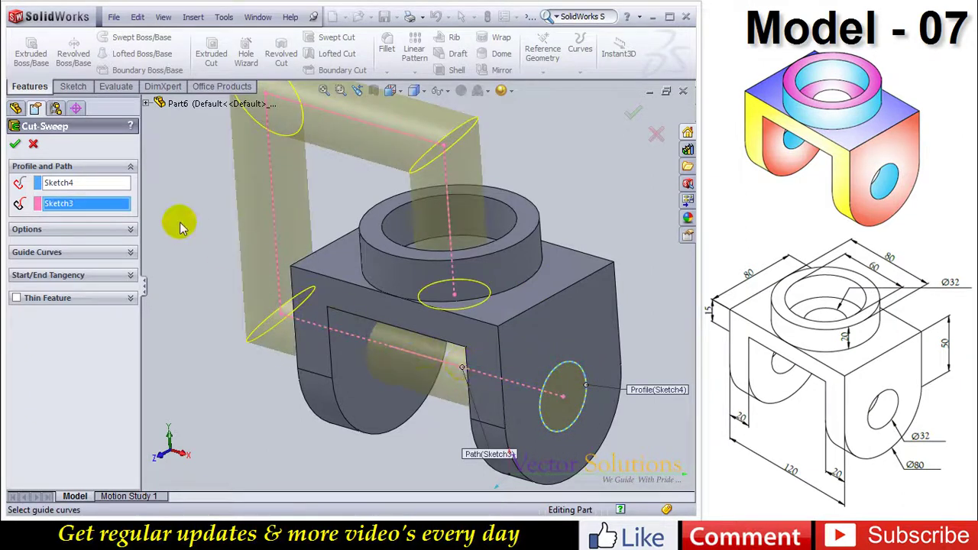
pyautogui.click(15, 144)
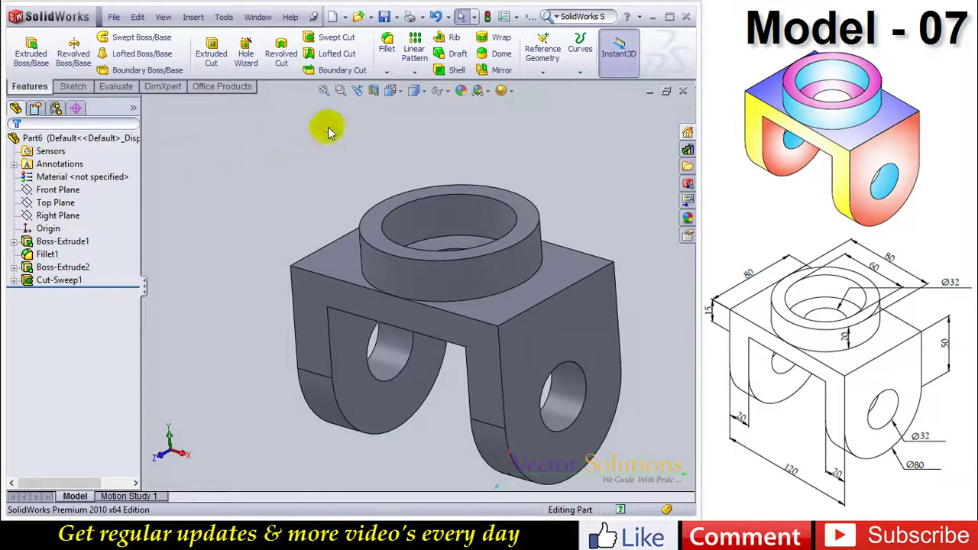
# - Switch the finished part to the standard isometric view
pyautogui.click(391, 93)
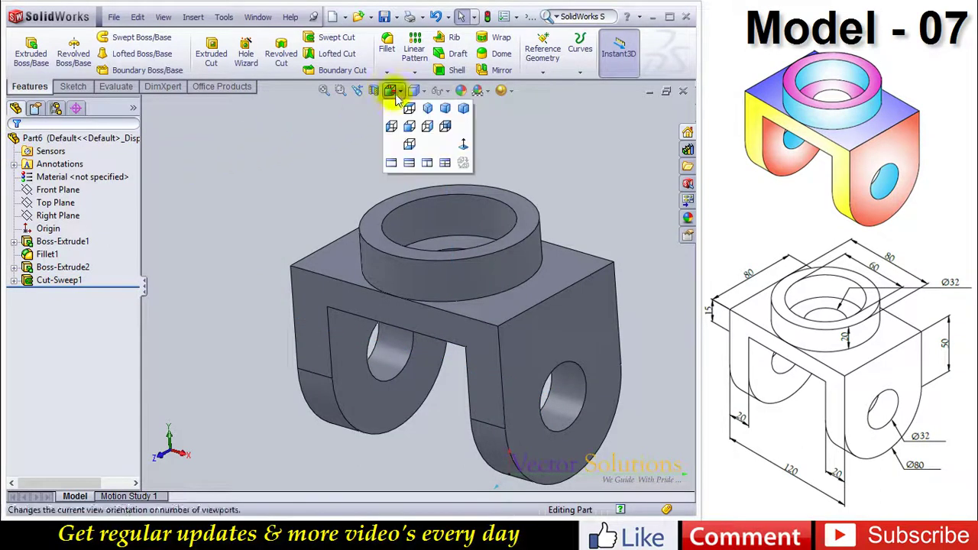
pyautogui.click(427, 108)
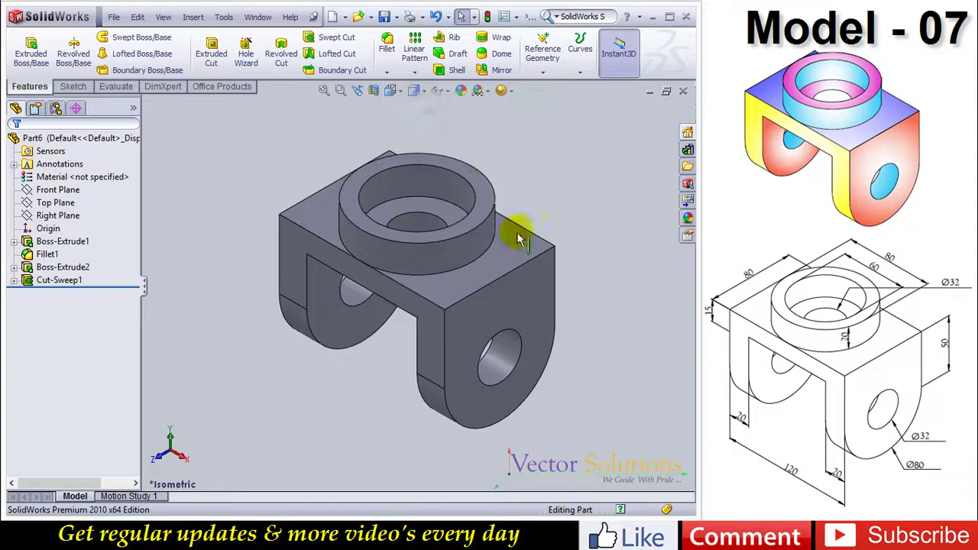